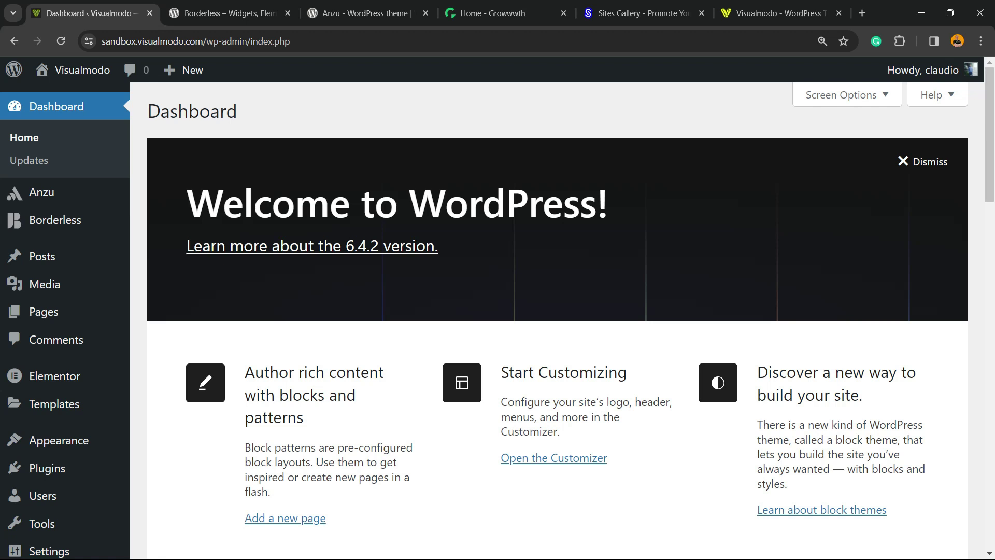
Step: Open Elementor's Getting Started page from the WordPress dashboard
{"action": "mouse_move", "coordinate": [54, 376]}
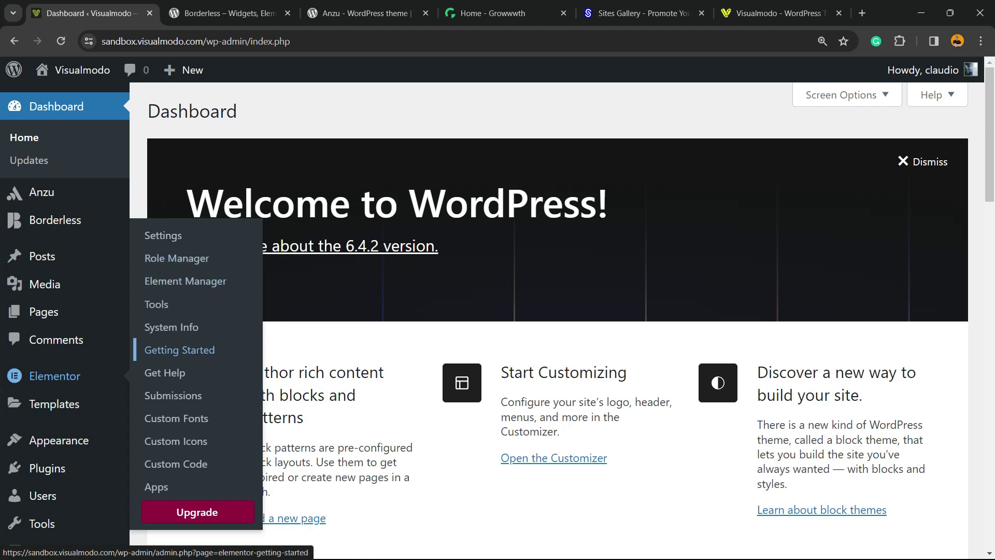
{"action": "left_click", "coordinate": [179, 350]}
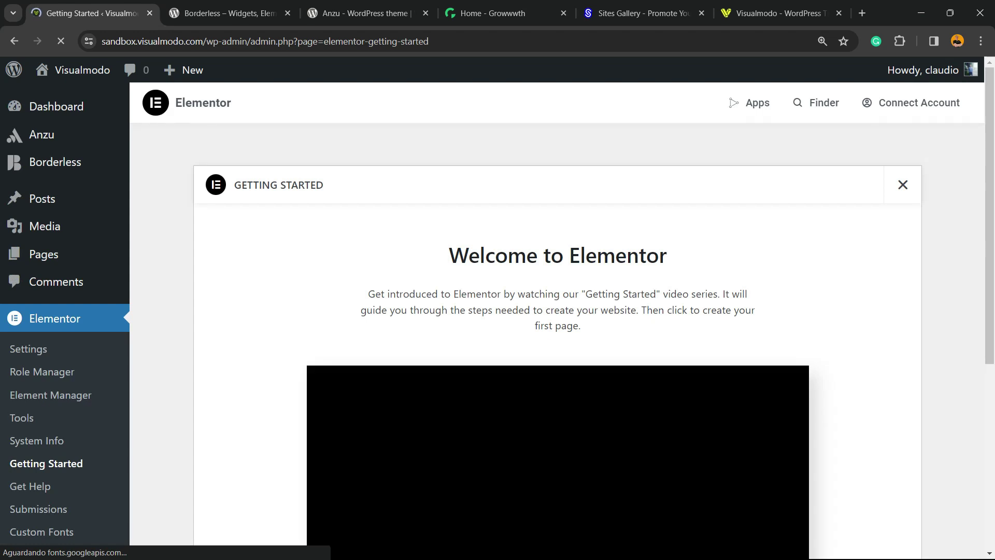
Step: Add a new WordPress page and open it for editing with Elementor
{"action": "mouse_move", "coordinate": [3, 226]}
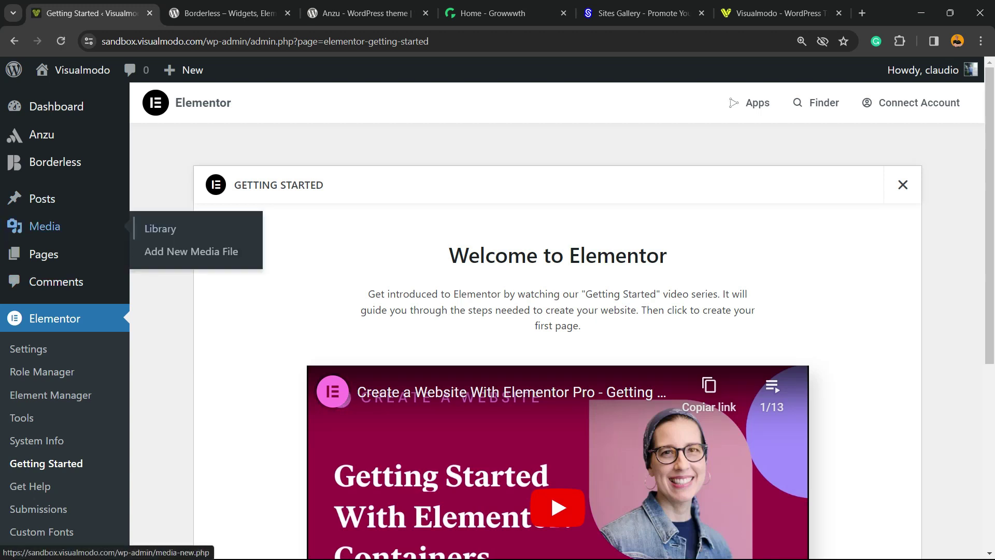
{"action": "mouse_move", "coordinate": [44, 255]}
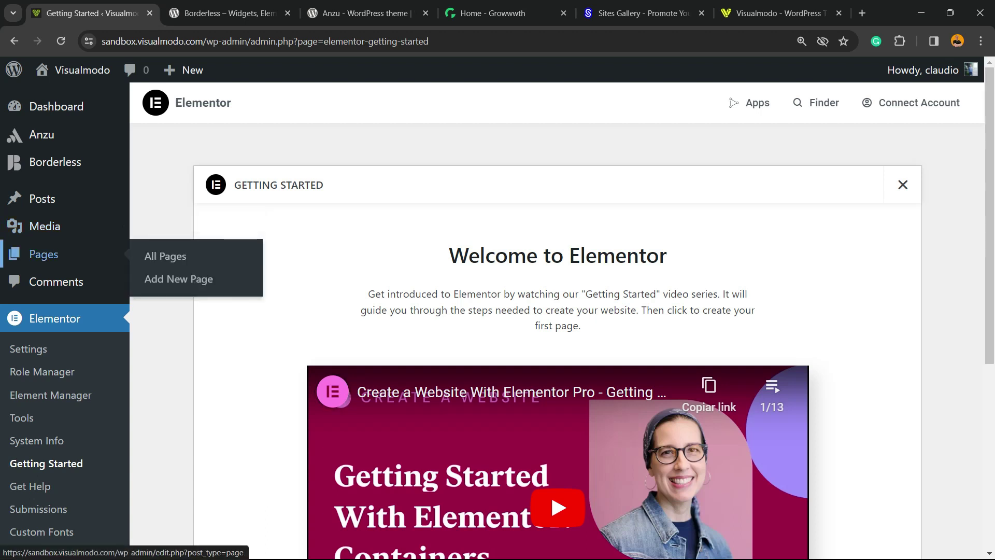
{"action": "left_click", "coordinate": [179, 279]}
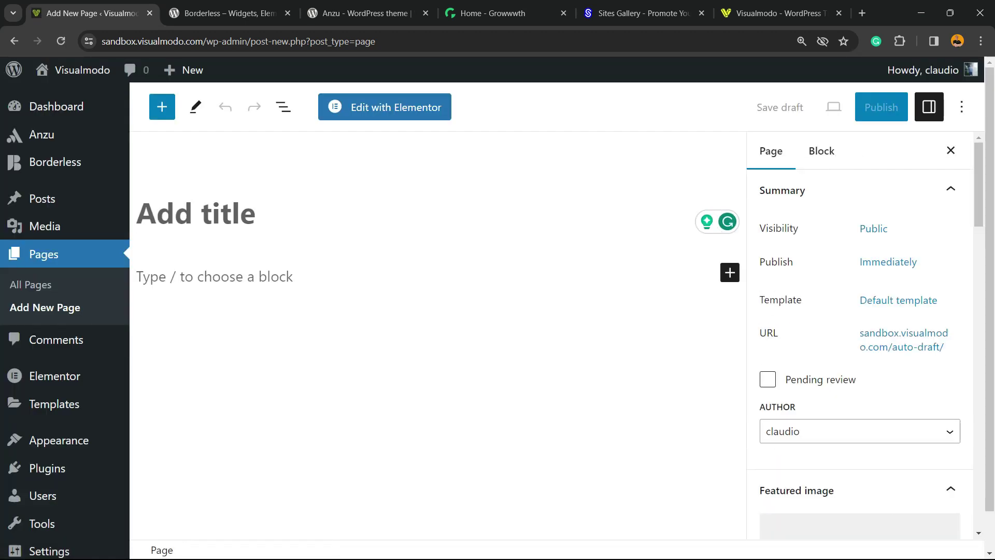
{"action": "left_click", "coordinate": [334, 107]}
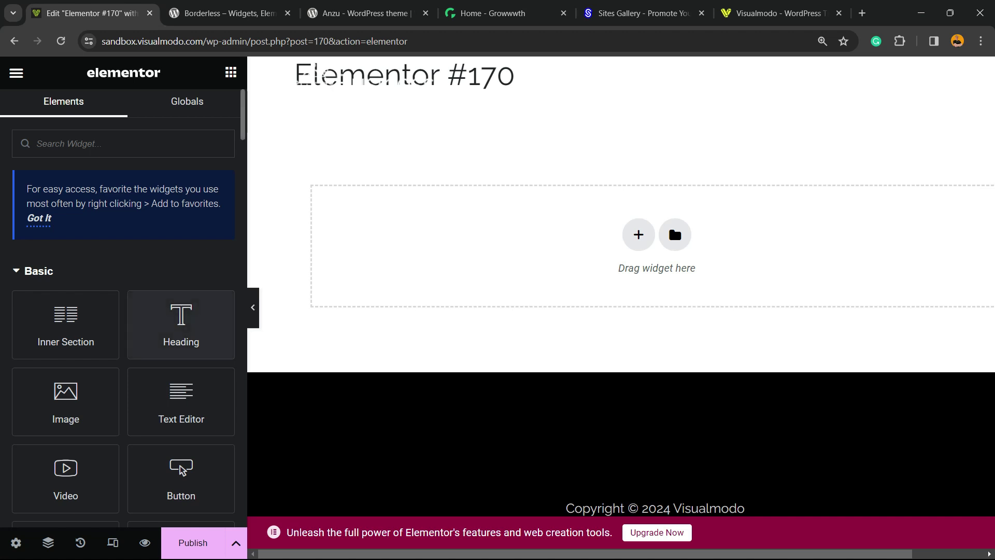
Step: Add a Heading widget to the empty area of the page and highlight its placeholder title text
{"action": "left_click", "coordinate": [188, 325]}
{"action": "left_click_drag", "start_coordinate": [181, 325], "coordinate": [541, 238]}
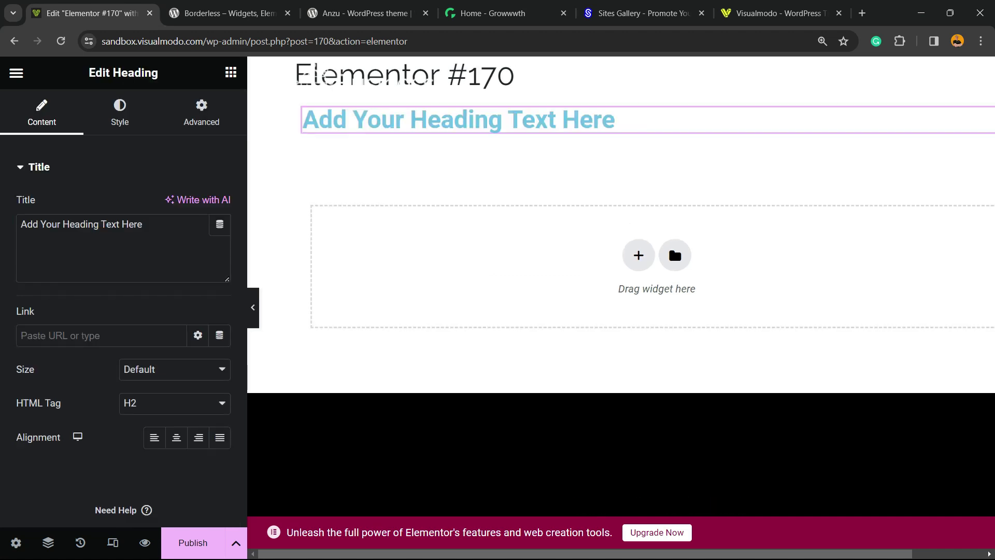
{"action": "left_click", "coordinate": [441, 119]}
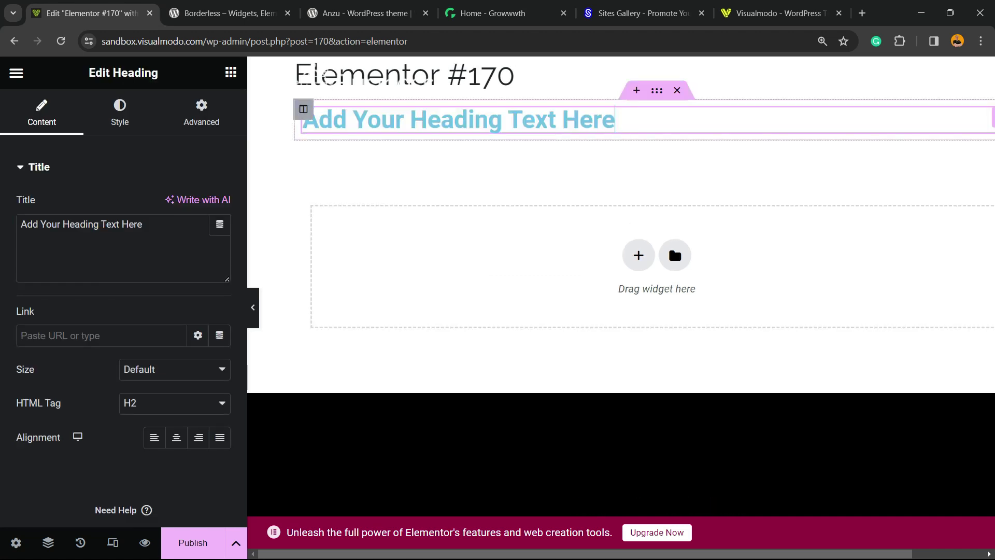
{"action": "triple_click", "coordinate": [441, 119]}
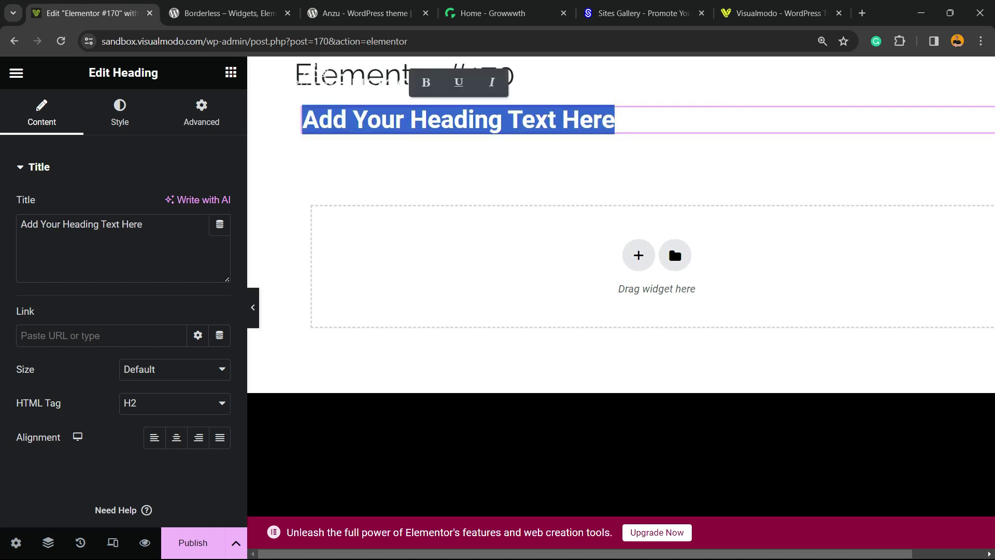
{"action": "triple_click", "coordinate": [111, 224]}
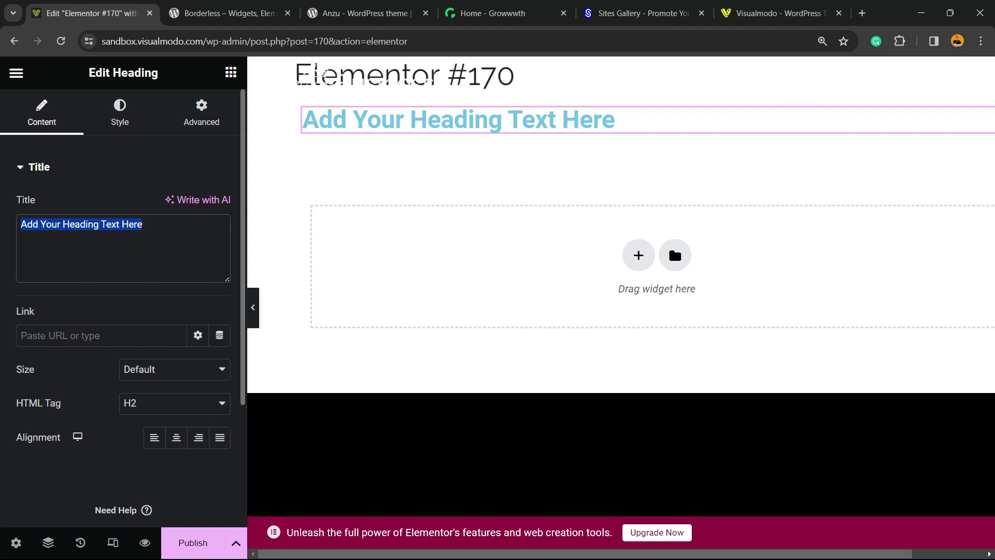
{"action": "left_click", "coordinate": [122, 228]}
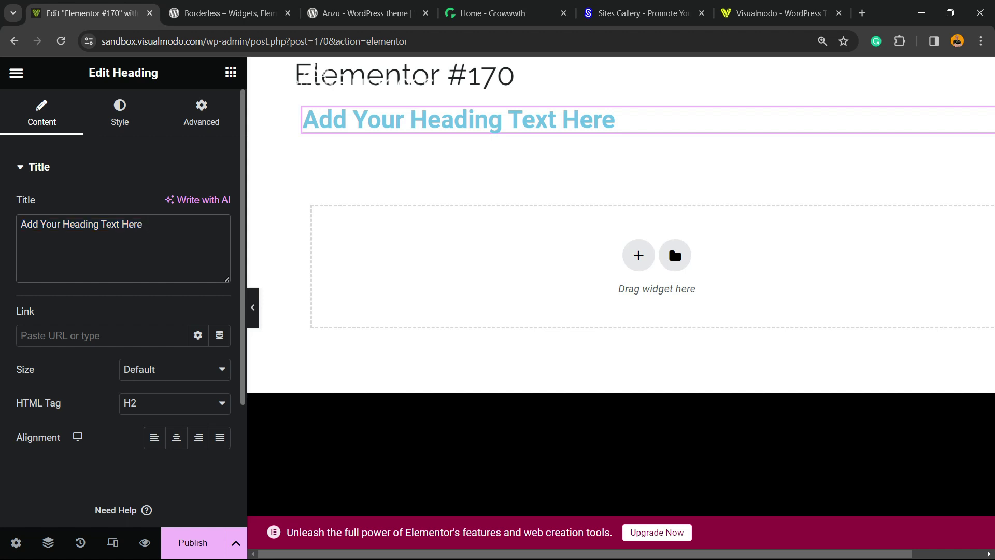
{"action": "left_click", "coordinate": [77, 336]}
{"action": "left_click", "coordinate": [230, 13]}
{"action": "left_click", "coordinate": [259, 42]}
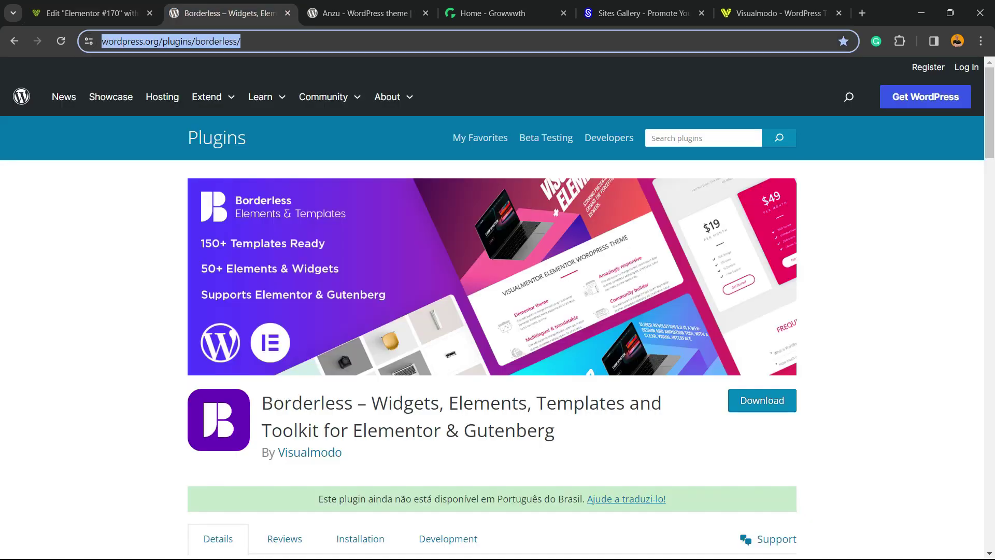
{"action": "key", "text": "ctrl+c"}
{"action": "key", "text": "ctrl+shift+Tab"}
{"action": "key", "text": "ctrl+v"}
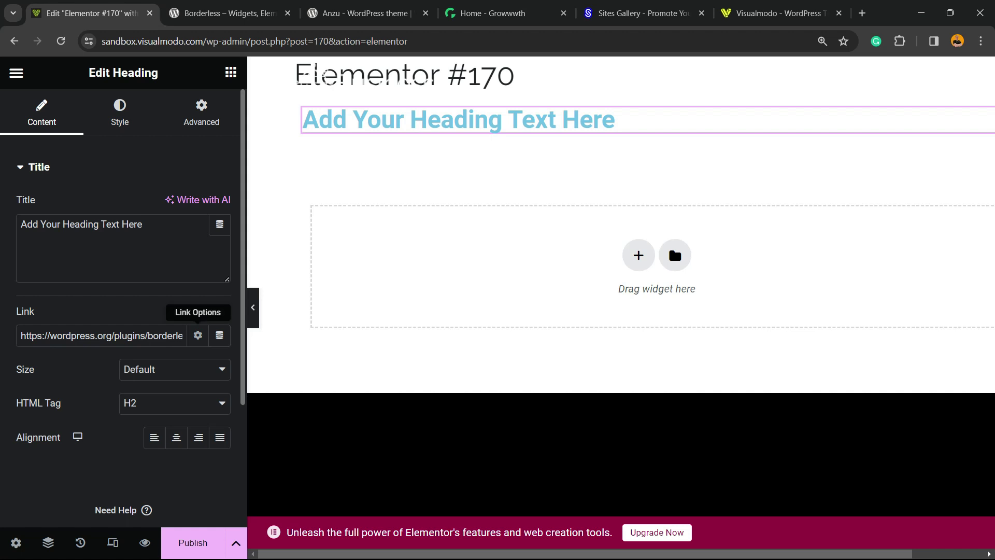
{"action": "left_click", "coordinate": [197, 336]}
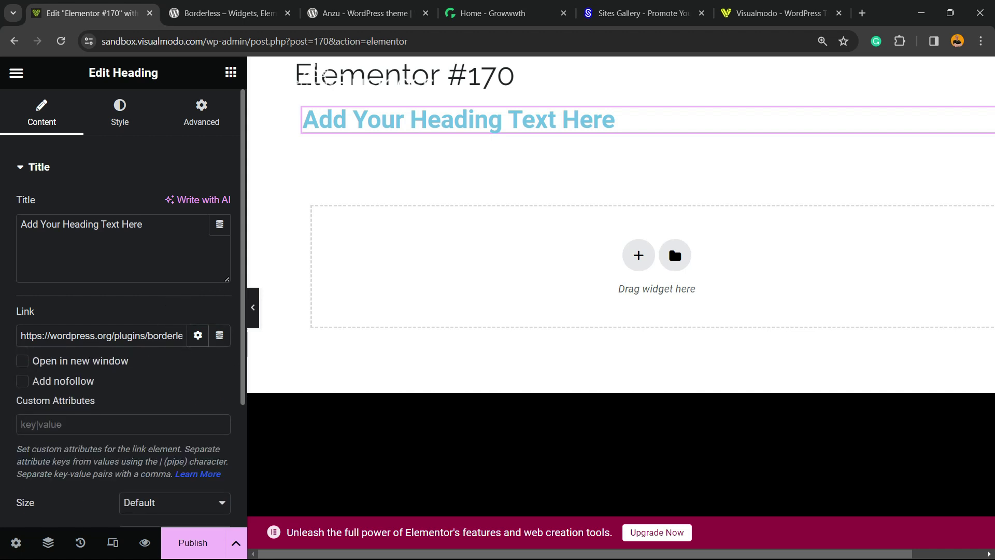
{"action": "left_click", "coordinate": [23, 362]}
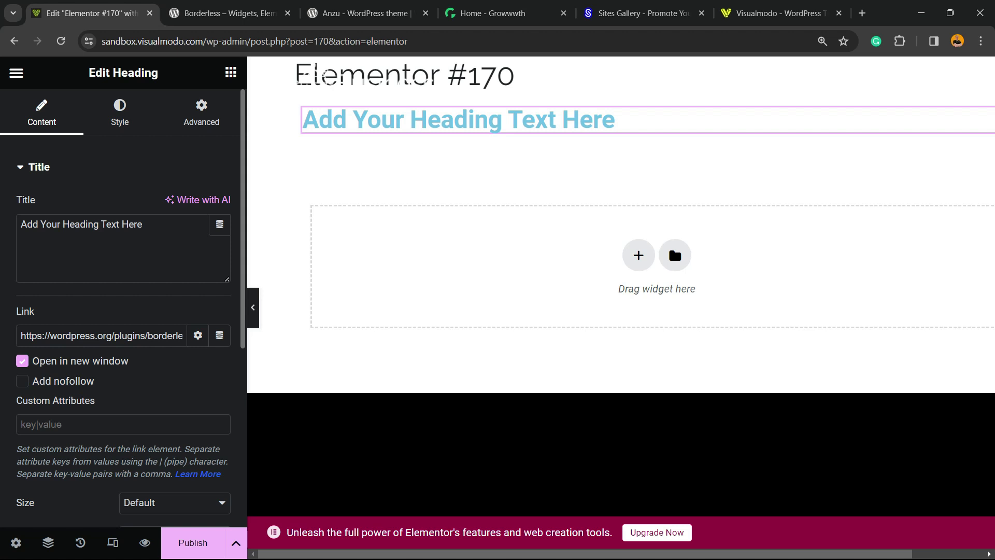
{"action": "left_click", "coordinate": [197, 336]}
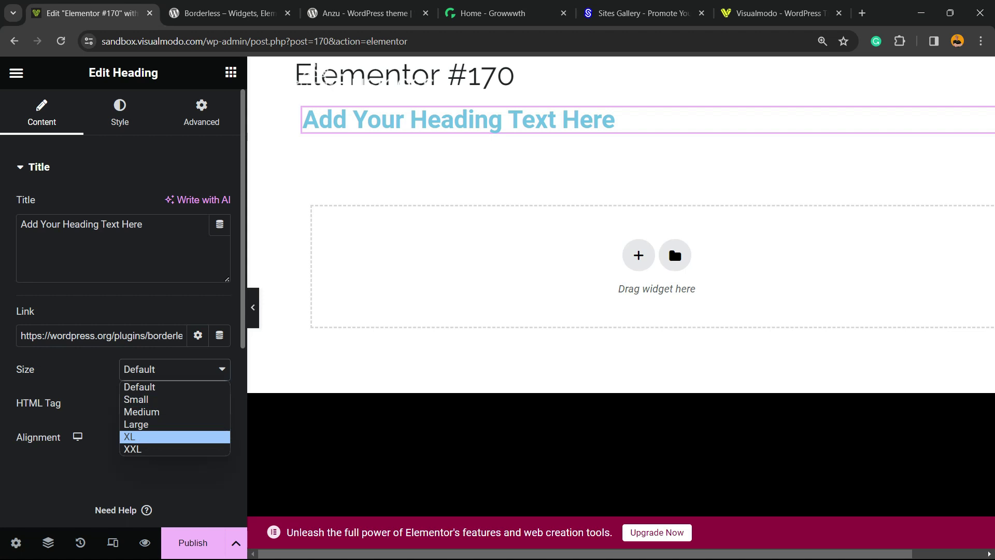
Step: Try the XXL size on the heading, restore it to Default, and keep H2 as its HTML tag
{"action": "left_click", "coordinate": [176, 448]}
{"action": "left_click", "coordinate": [174, 369]}
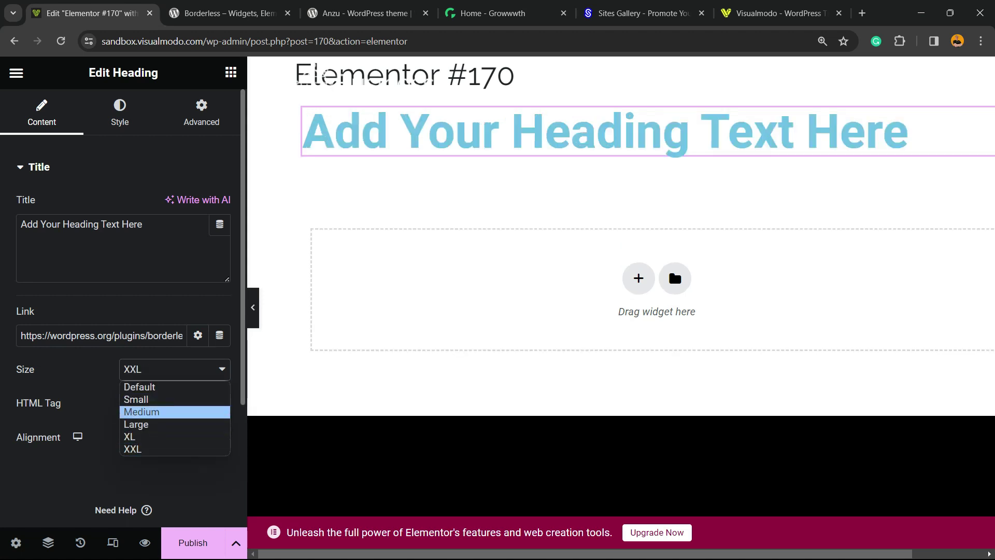
{"action": "left_click", "coordinate": [140, 387]}
{"action": "left_click", "coordinate": [175, 402]}
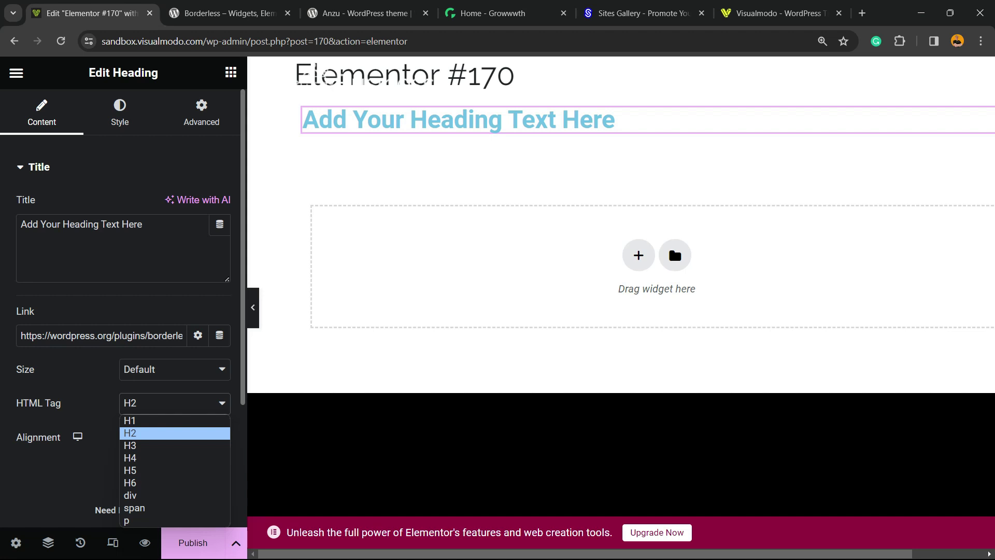
{"action": "left_click", "coordinate": [176, 433]}
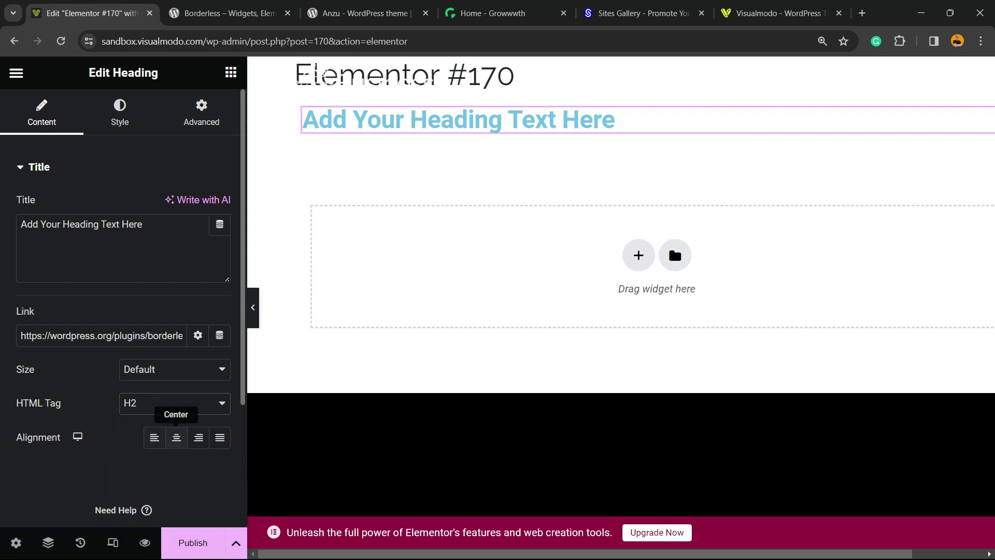
Step: Try the center, right and justified alignments on the heading, finishing with left alignment
{"action": "left_click", "coordinate": [176, 437]}
{"action": "left_click", "coordinate": [198, 437]}
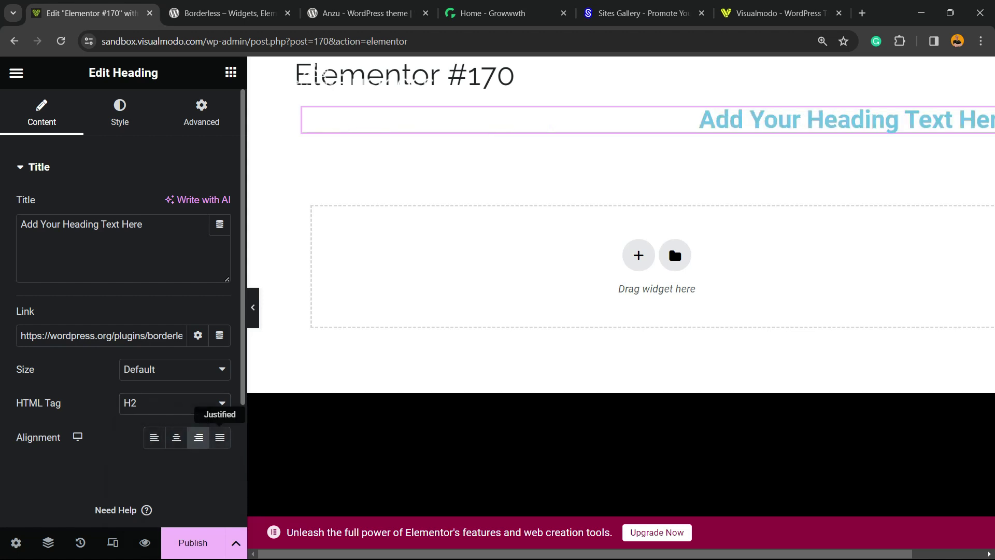
{"action": "left_click", "coordinate": [219, 437]}
{"action": "left_click", "coordinate": [176, 437]}
{"action": "left_click", "coordinate": [155, 437]}
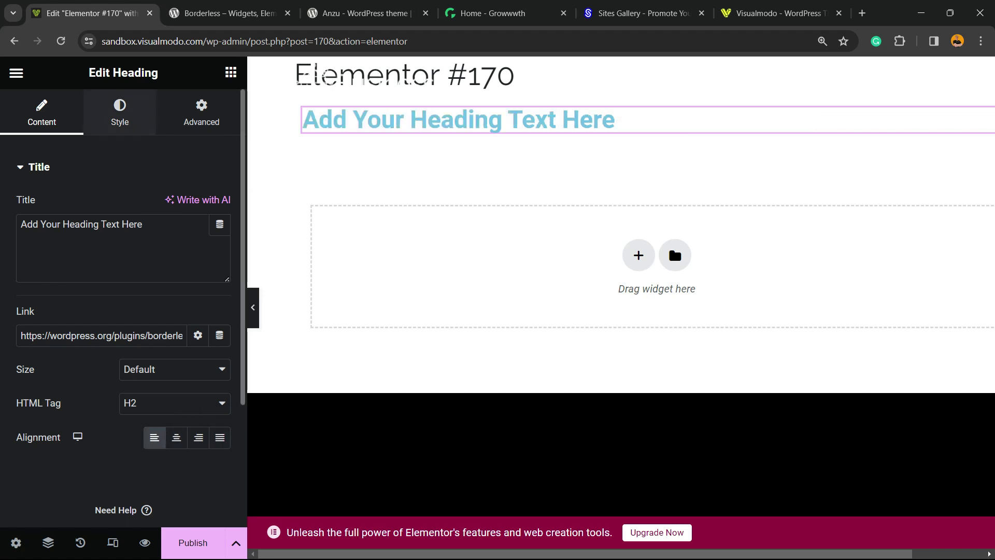
Step: Set the heading's text color to black, #000000, in its style settings
{"action": "left_click", "coordinate": [120, 112]}
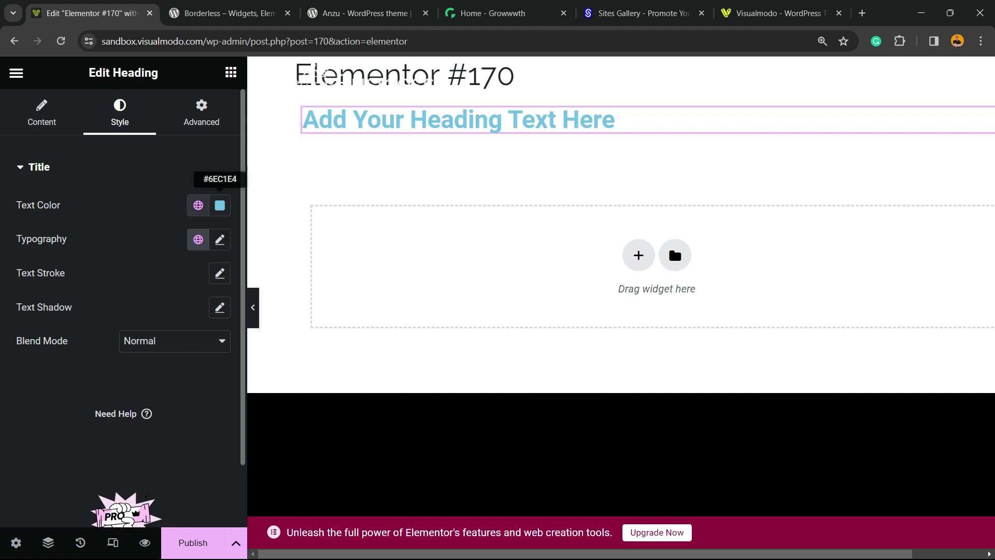
{"action": "left_click", "coordinate": [198, 205]}
{"action": "left_click", "coordinate": [197, 206]}
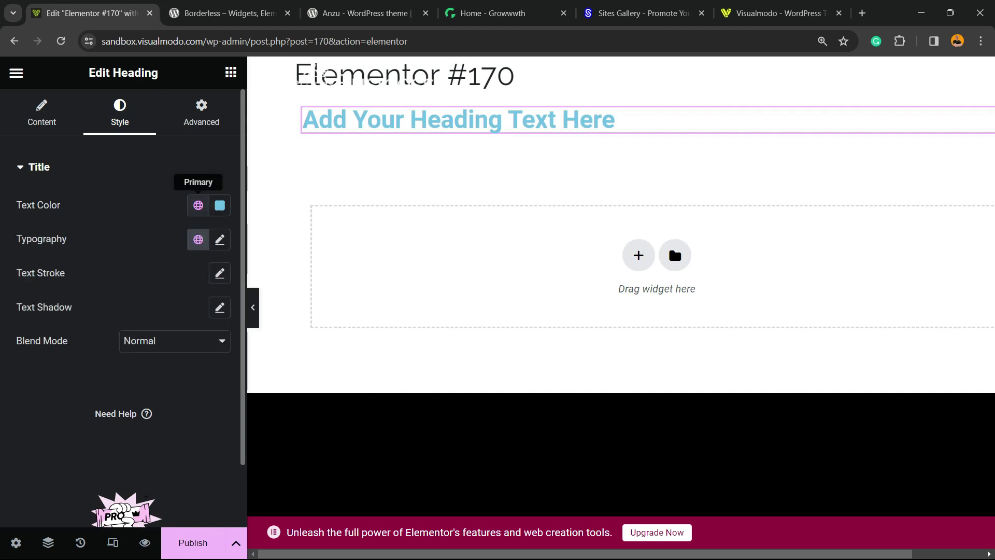
{"action": "left_click", "coordinate": [220, 205]}
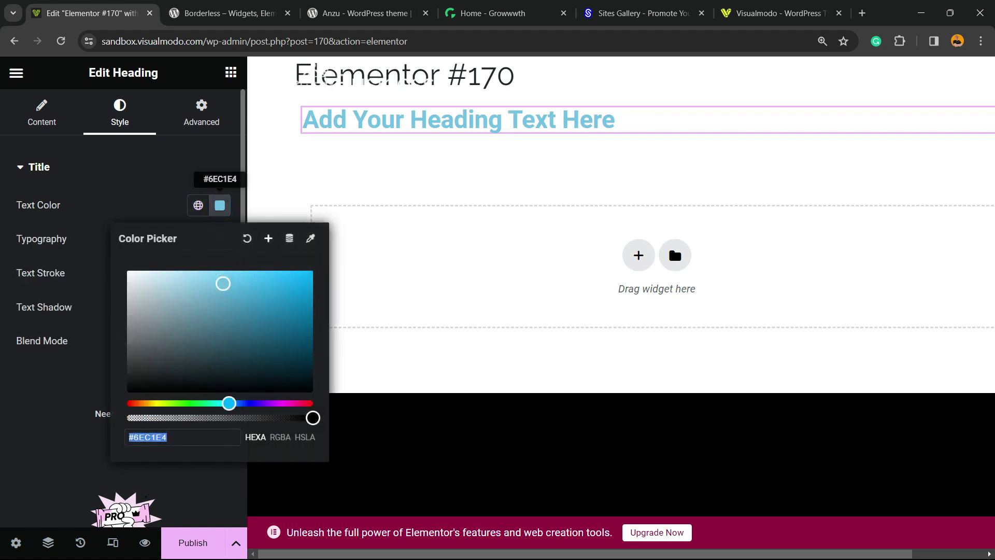
{"action": "type", "text": "#E47F6E"}
{"action": "mouse_move", "coordinate": [131, 403]}
{"action": "left_mouse_down"}
{"action": "mouse_move", "coordinate": [313, 403]}
{"action": "mouse_move", "coordinate": [172, 403]}
{"action": "mouse_move", "coordinate": [126, 392]}
{"action": "left_mouse_up"}
{"action": "left_click", "coordinate": [135, 386]}
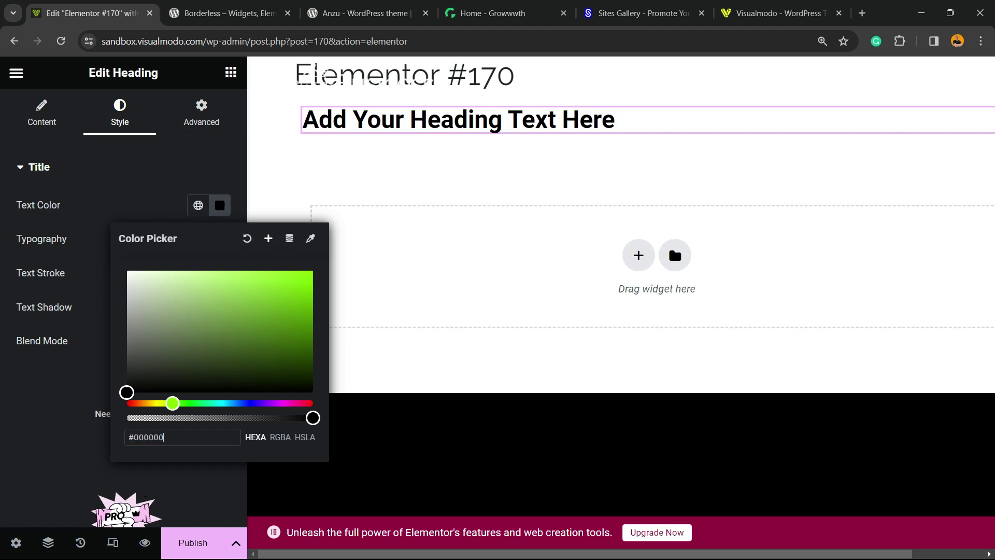
{"action": "double_click", "coordinate": [170, 205]}
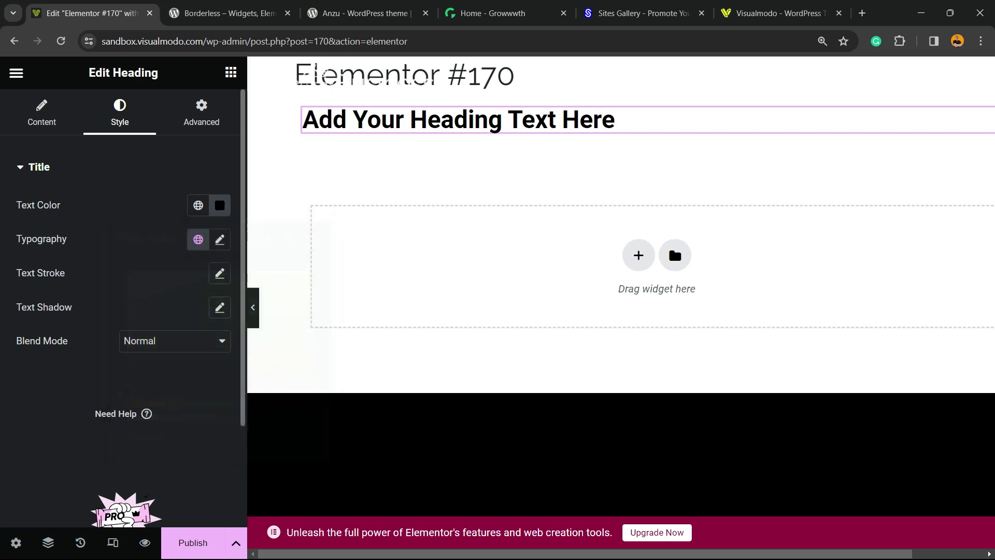
Step: Lighten the heading's text color to a dark gray
{"action": "left_click", "coordinate": [220, 205]}
{"action": "type", "text": "#090909"}
{"action": "left_click_drag", "start_coordinate": [126, 388], "coordinate": [126, 363]}
{"action": "left_click", "coordinate": [36, 166]}
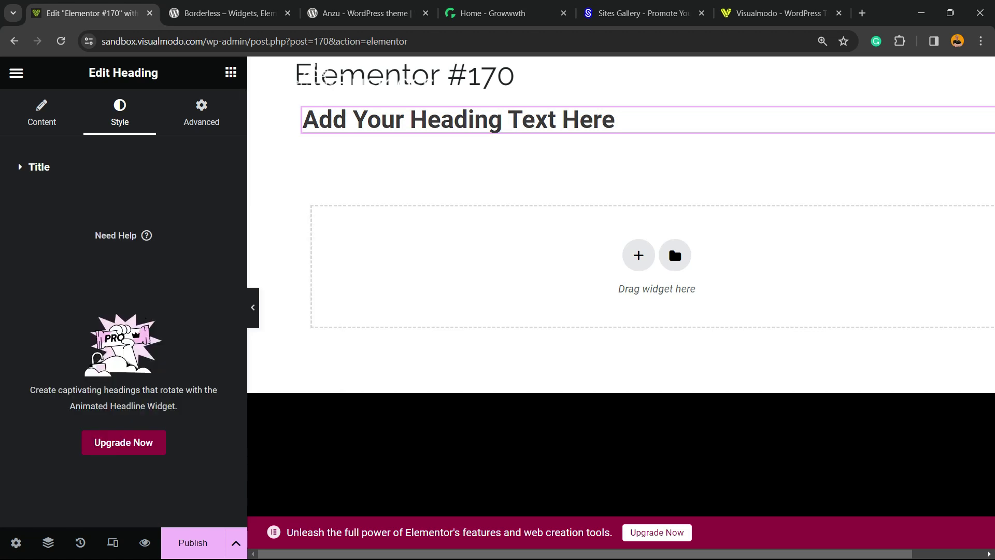
{"action": "left_click", "coordinate": [39, 167]}
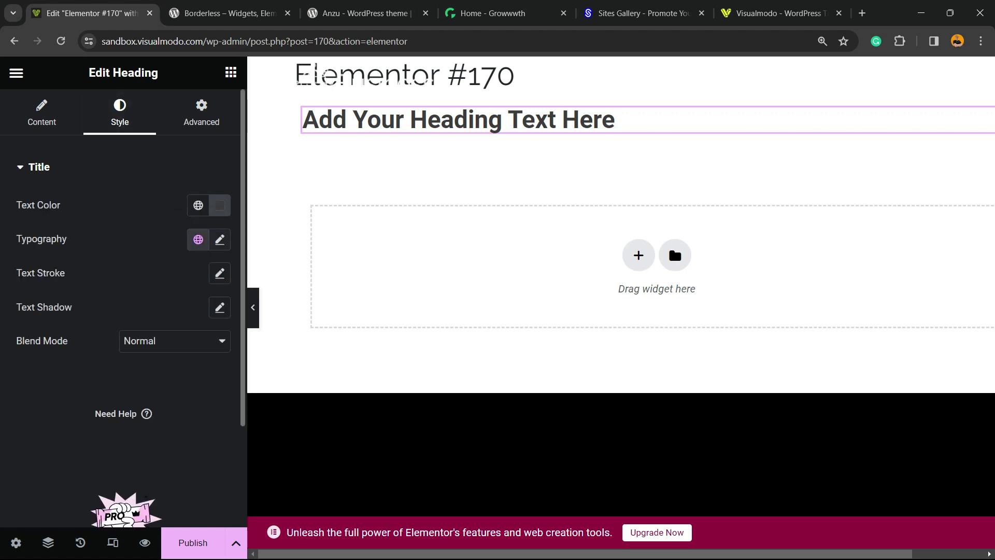
Step: Set the font family in the heading's typography settings to Rubik Glitch
{"action": "left_click", "coordinate": [219, 239]}
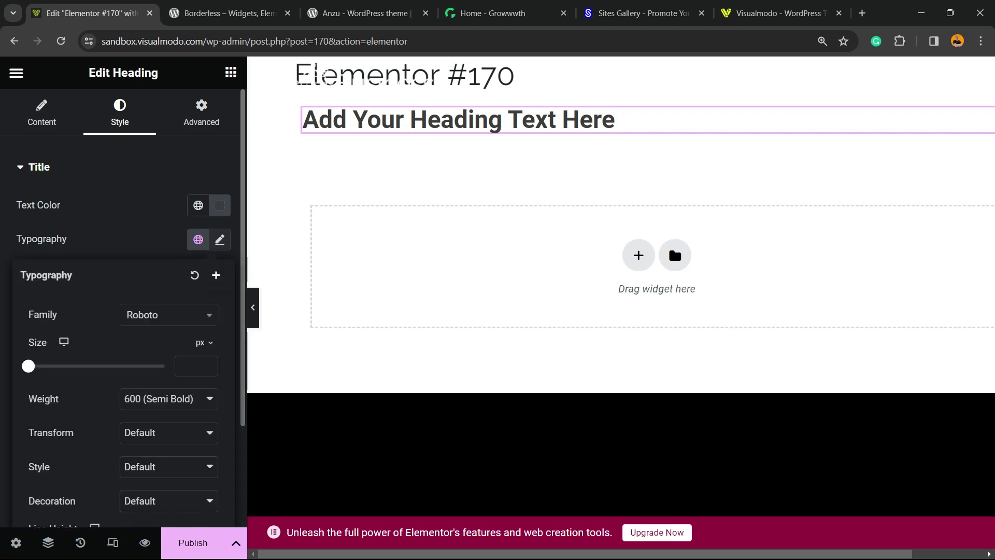
{"action": "left_click", "coordinate": [168, 314]}
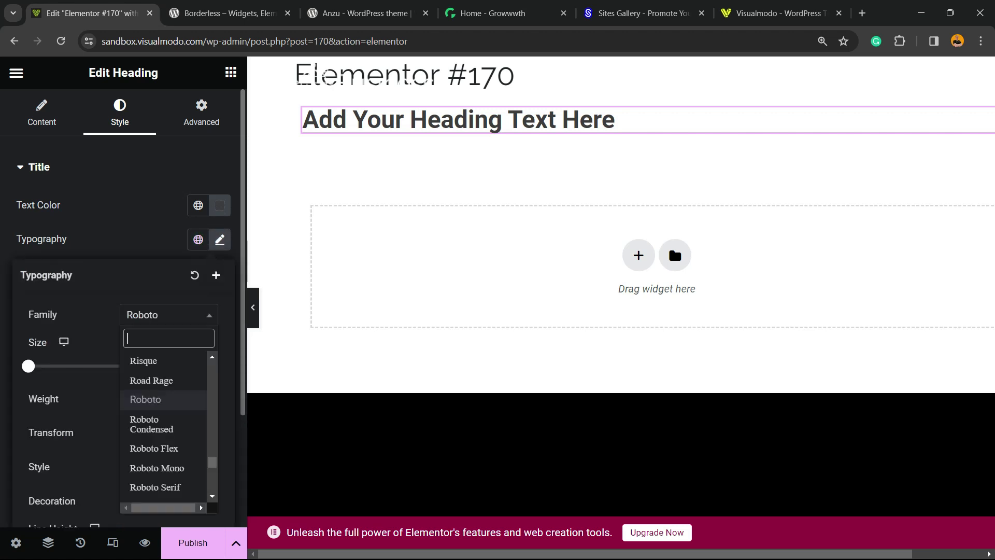
{"action": "scroll", "coordinate": [163, 425], "scroll_direction": "down", "scroll_amount": 8}
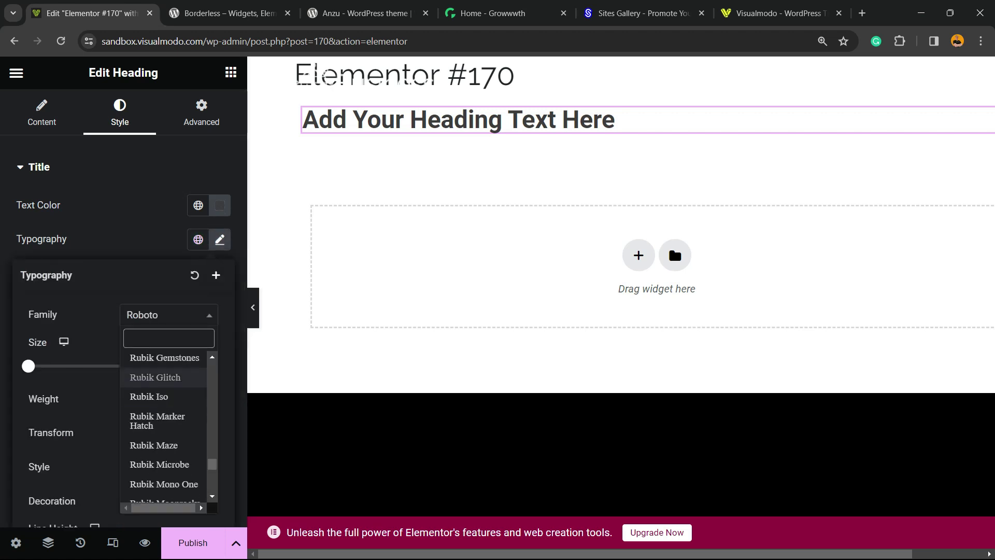
{"action": "left_click", "coordinate": [151, 380]}
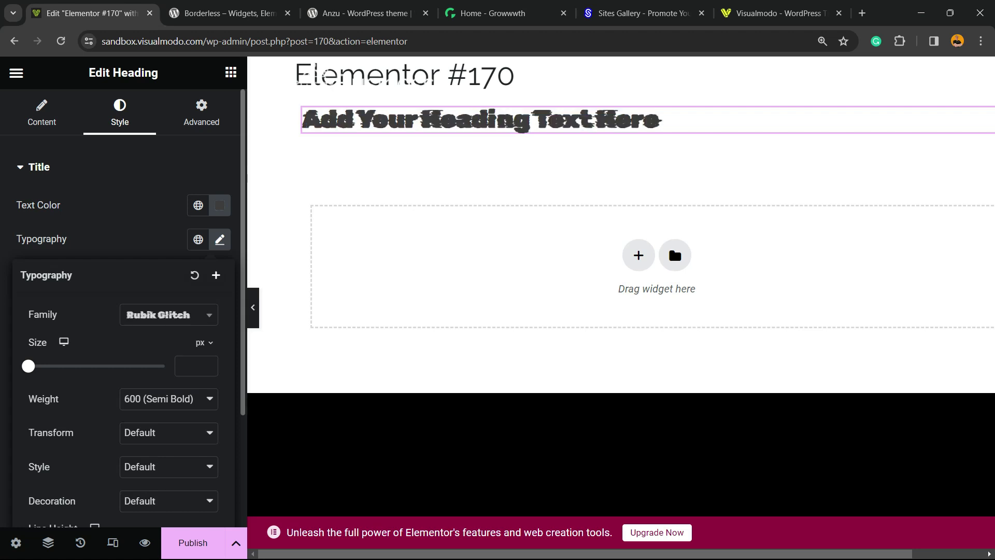
Step: Change the heading's font family to Snowburst One
{"action": "left_click", "coordinate": [168, 314]}
{"action": "scroll", "coordinate": [156, 413], "scroll_direction": "down", "scroll_amount": 20}
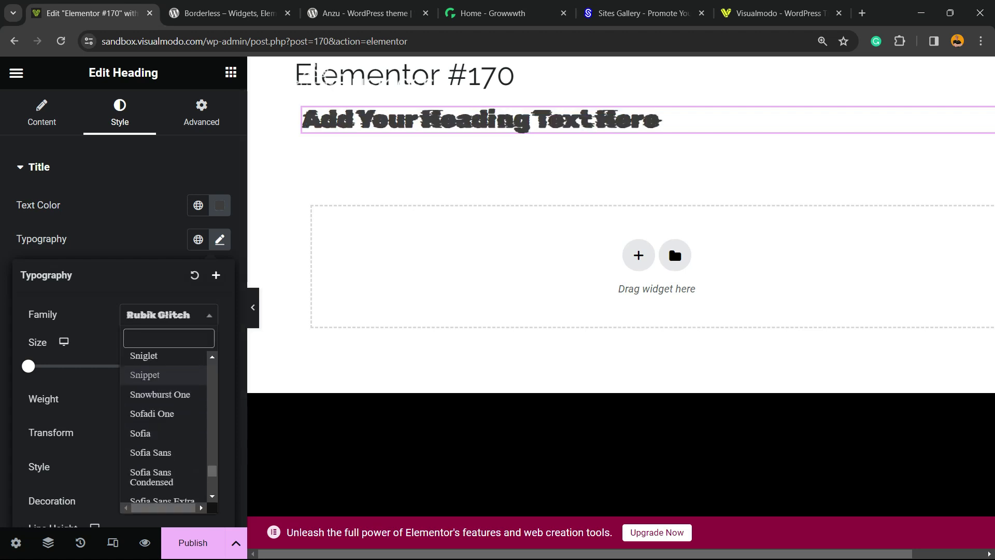
{"action": "left_click", "coordinate": [156, 396]}
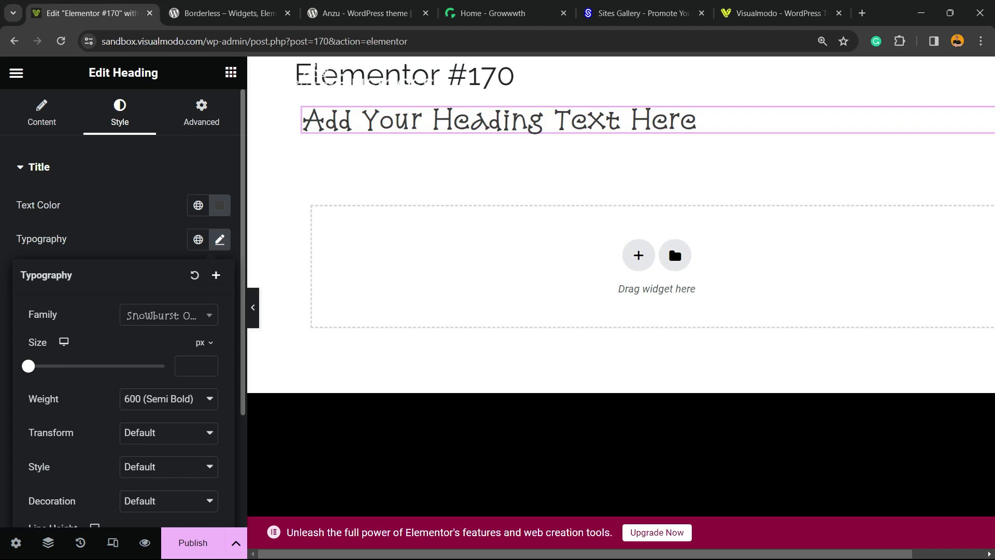
Step: Change the heading's font family to Sofia Sans Extra Condensed and set its size to 84 px
{"action": "left_click", "coordinate": [168, 315]}
{"action": "scroll", "coordinate": [155, 410], "scroll_direction": "down", "scroll_amount": 3}
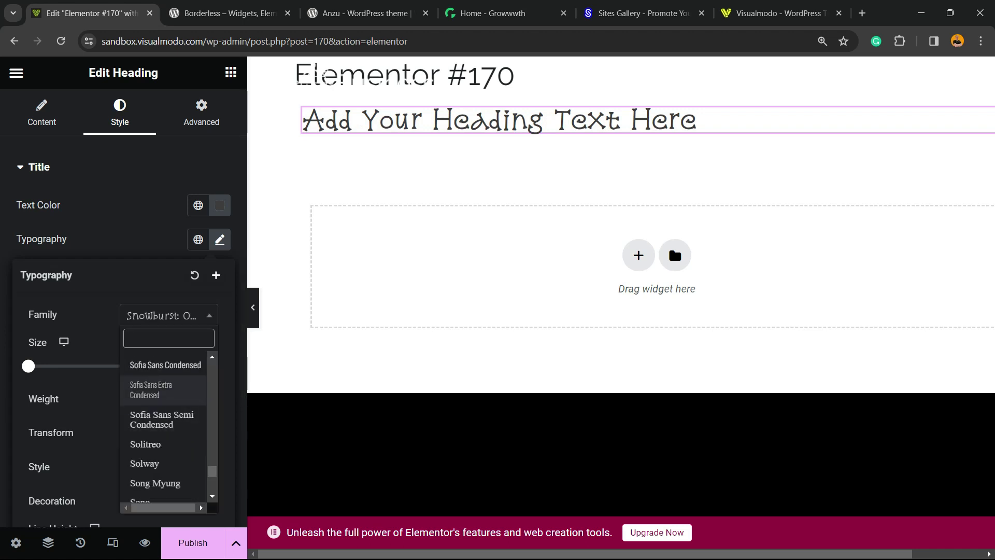
{"action": "left_click", "coordinate": [150, 389]}
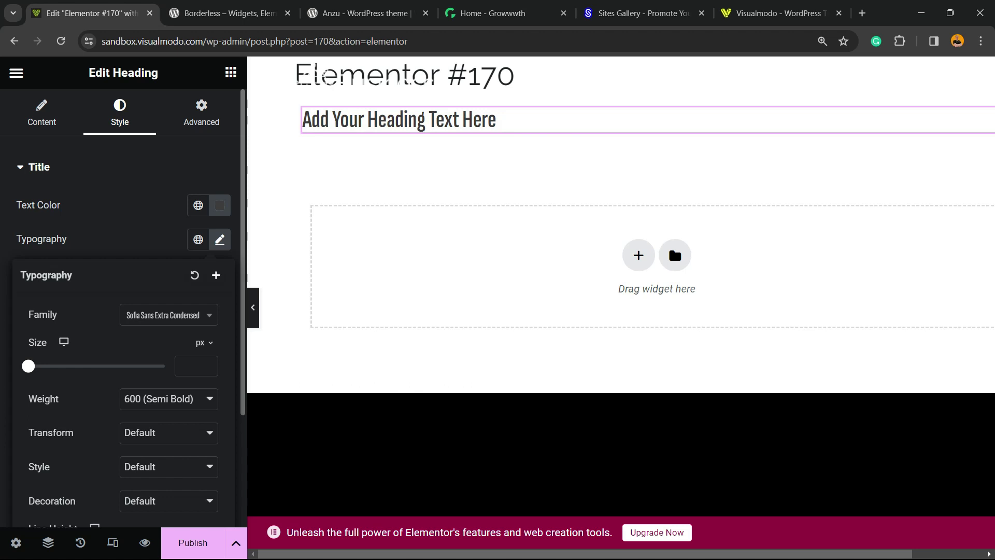
{"action": "left_click_drag", "start_coordinate": [28, 365], "coordinate": [85, 366]}
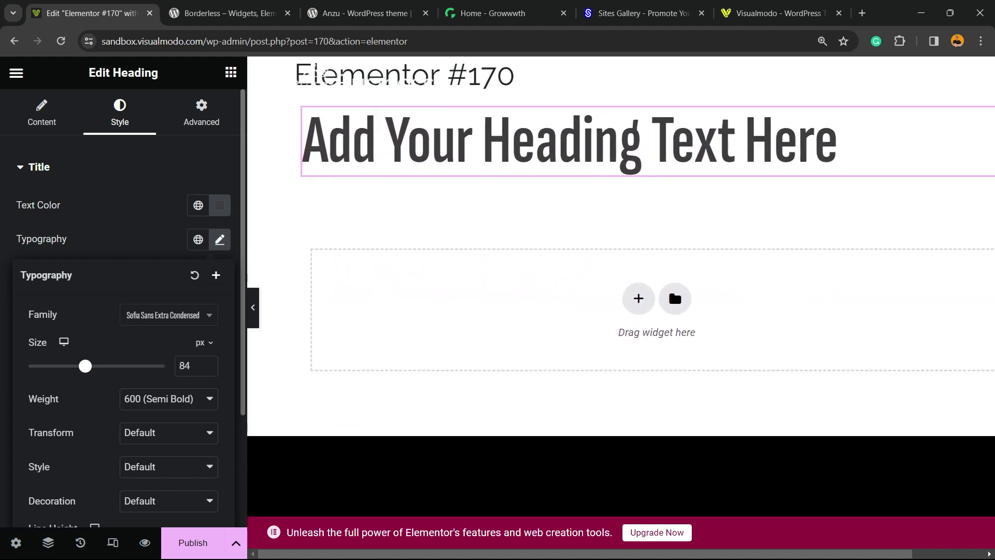
Step: Try the 900 (Black) font weight on the heading and settle on 800 (Extra Bold)
{"action": "left_click", "coordinate": [203, 342]}
{"action": "scroll", "coordinate": [168, 270], "scroll_direction": "down", "scroll_amount": 3}
{"action": "left_click", "coordinate": [169, 269]}
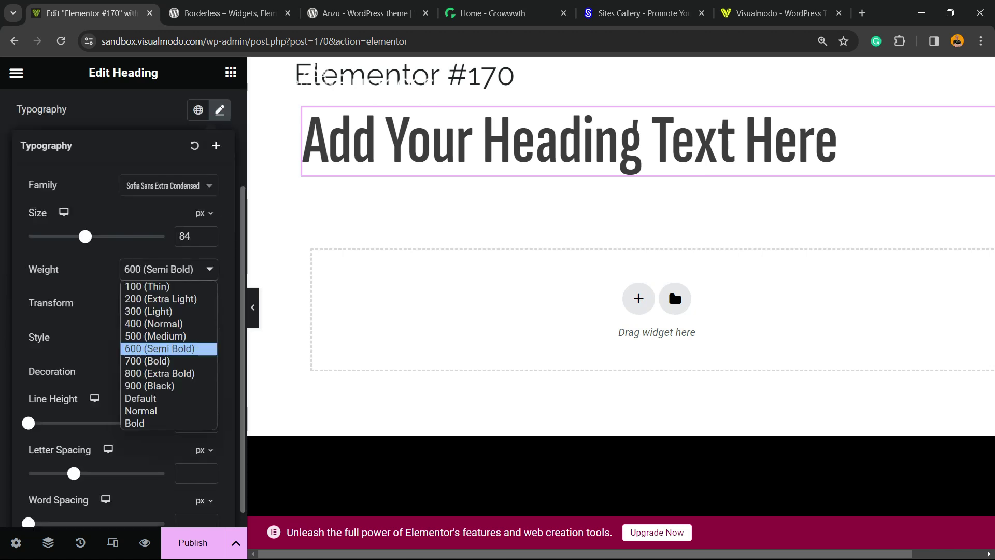
{"action": "left_click", "coordinate": [160, 386]}
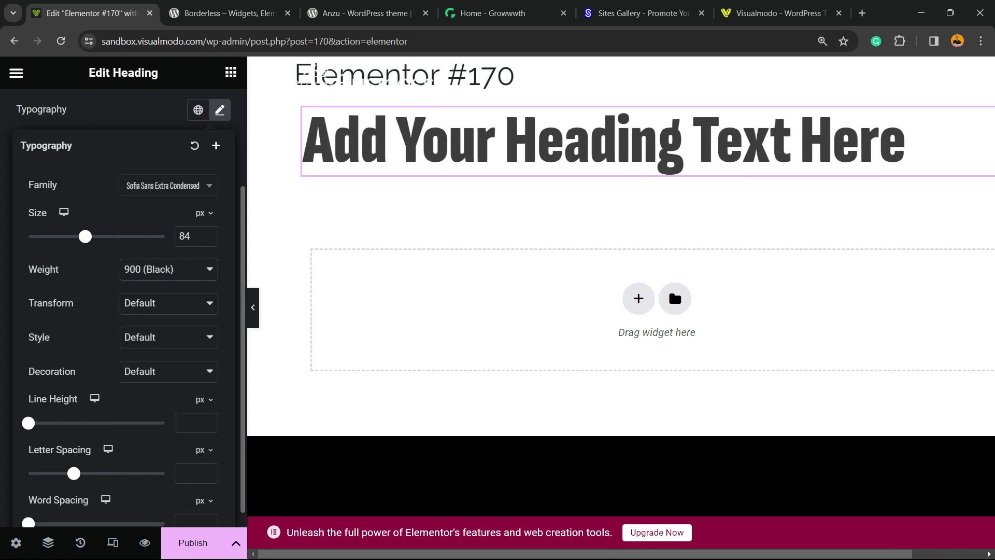
{"action": "left_click", "coordinate": [168, 269]}
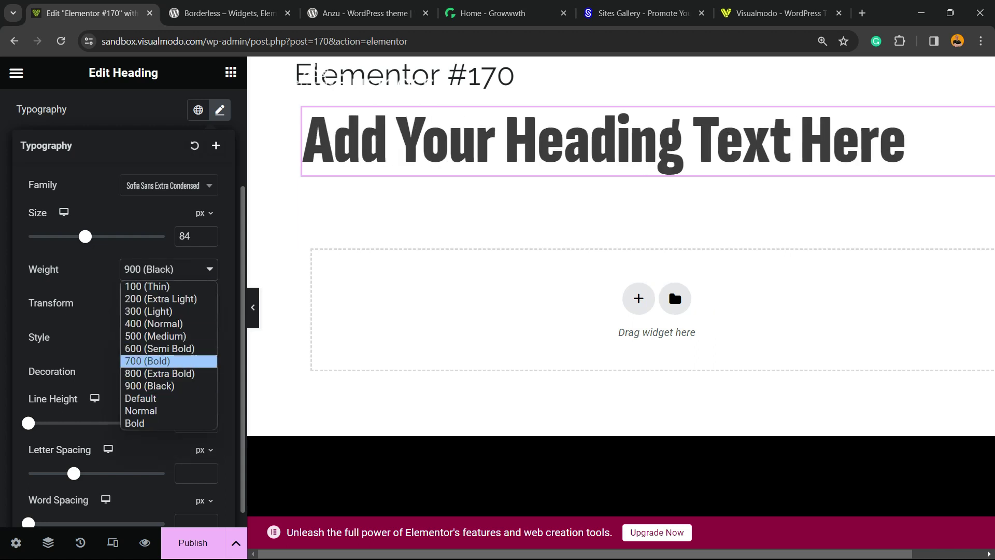
{"action": "left_click", "coordinate": [158, 371]}
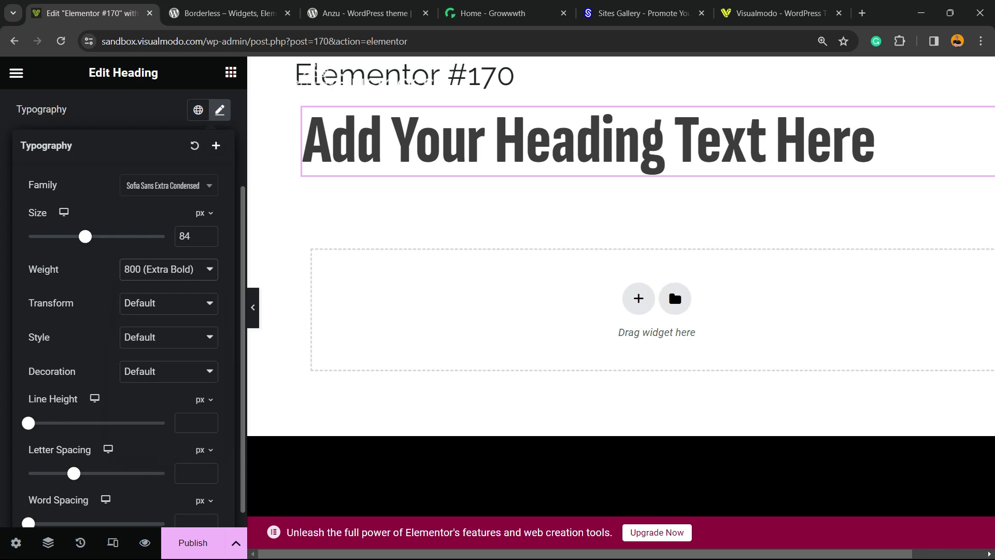
Step: Try the Uppercase, Lowercase and Capitalize transforms on the heading text and finish with Uppercase
{"action": "left_click", "coordinate": [168, 304]}
{"action": "left_click", "coordinate": [148, 333]}
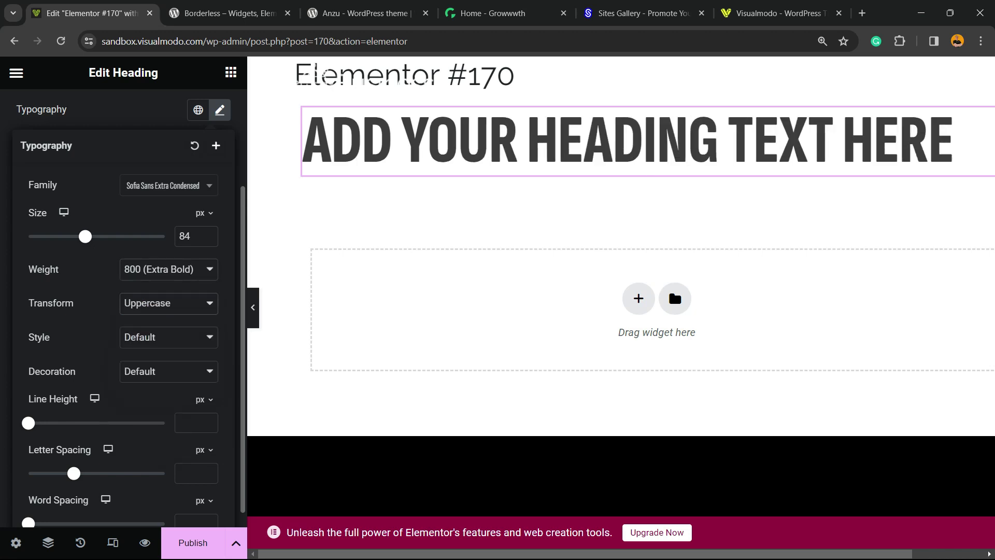
{"action": "left_click", "coordinate": [168, 303]}
{"action": "key", "text": "Down"}
{"action": "key", "text": "Return"}
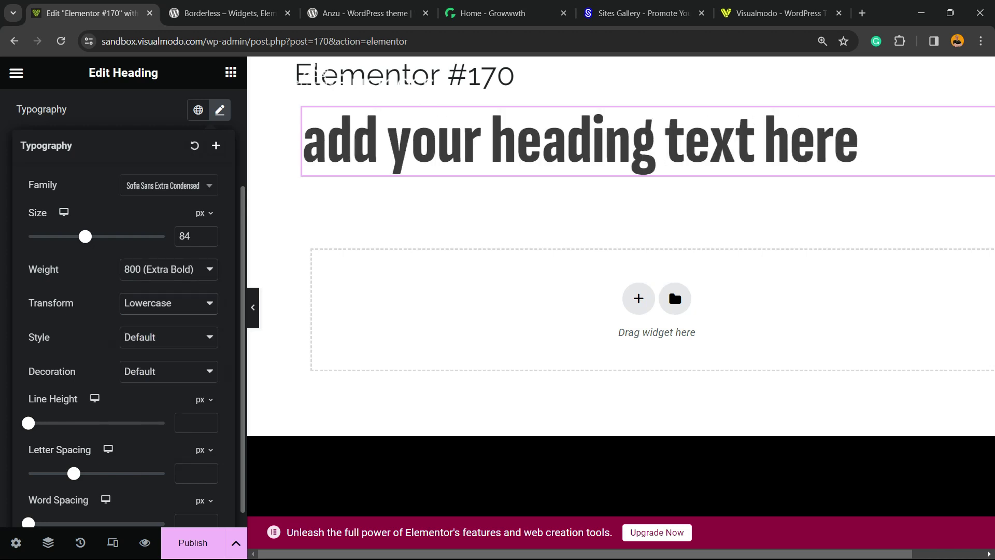
{"action": "key", "text": "alt+Down"}
{"action": "key", "text": "Down"}
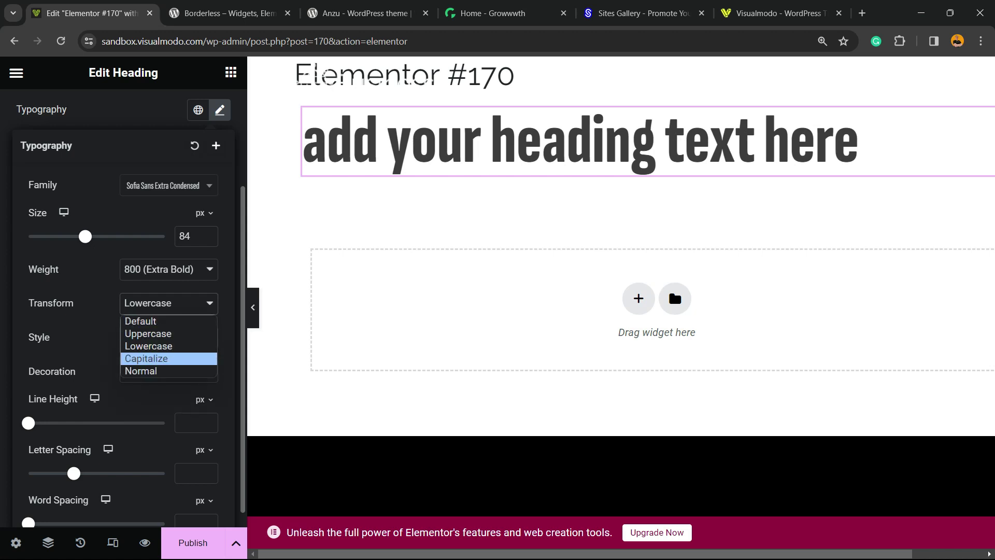
{"action": "key", "text": "Return"}
{"action": "key", "text": "alt+Down"}
{"action": "key", "text": "Home"}
{"action": "key", "text": "Down"}
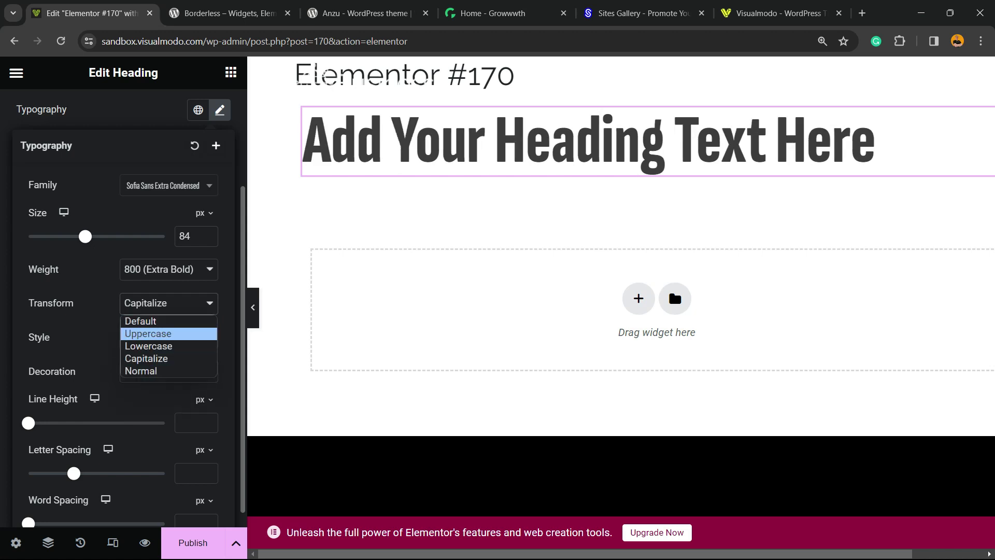
{"action": "key", "text": "Return"}
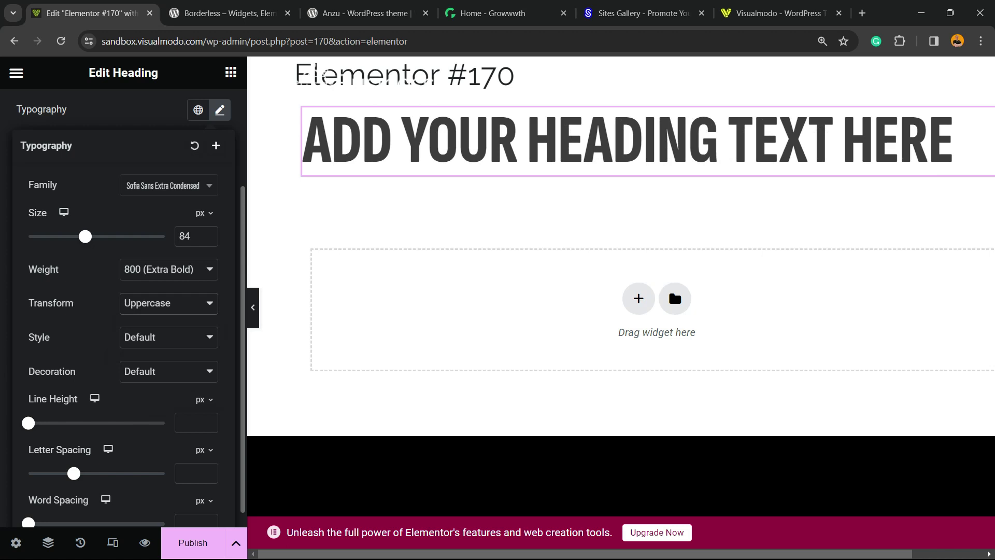
Step: Try the Normal, Italic and Oblique font styles in turn on the heading
{"action": "key", "text": "Tab"}
{"action": "key", "text": "alt+Down"}
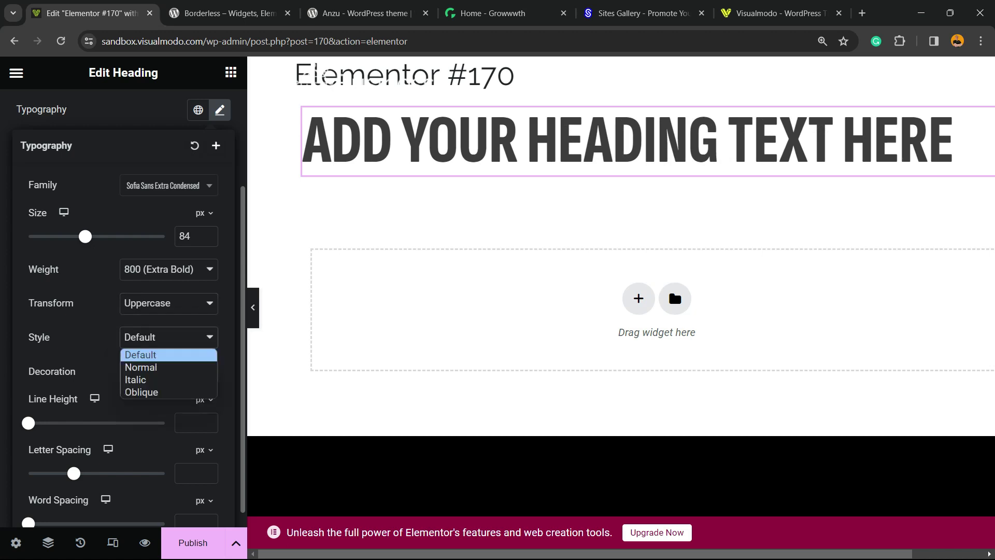
{"action": "key", "text": "Down"}
{"action": "key", "text": "Return"}
{"action": "key", "text": "alt+Down"}
{"action": "key", "text": "Down"}
{"action": "key", "text": "Return"}
{"action": "key", "text": "alt+Down"}
{"action": "key", "text": "Down"}
{"action": "key", "text": "Return"}
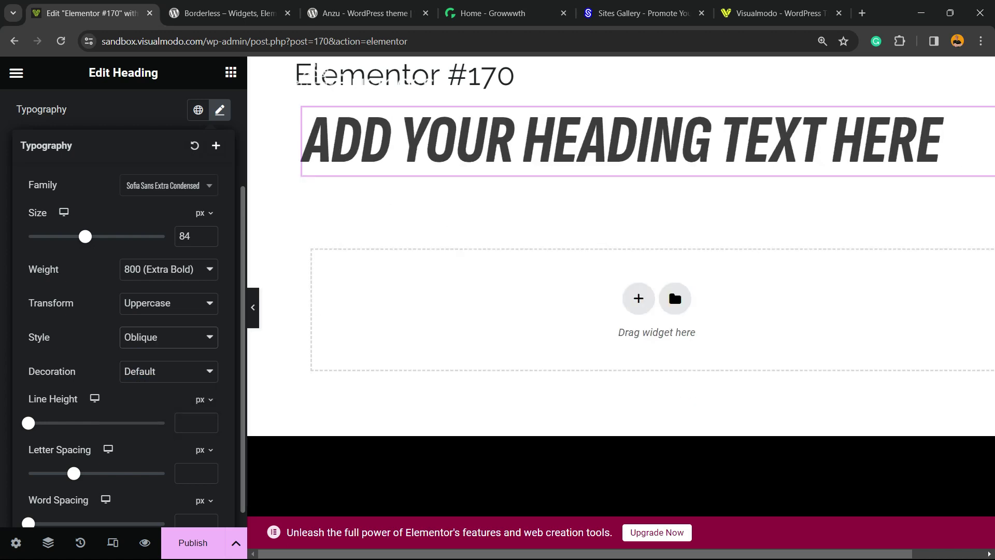
Step: Set the heading's font style to Normal
{"action": "key", "text": "alt+Down"}
{"action": "key", "text": "Up"}
{"action": "key", "text": "Up"}
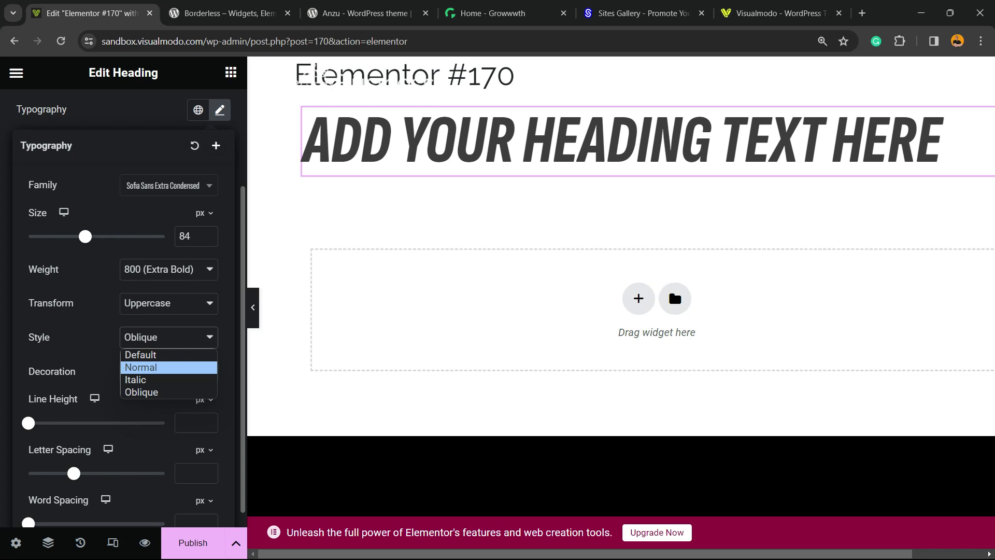
{"action": "key", "text": "Return"}
Step: Try the Underline, Overline, Line Through and None text decorations in turn on the heading
{"action": "key", "text": "alt+Down"}
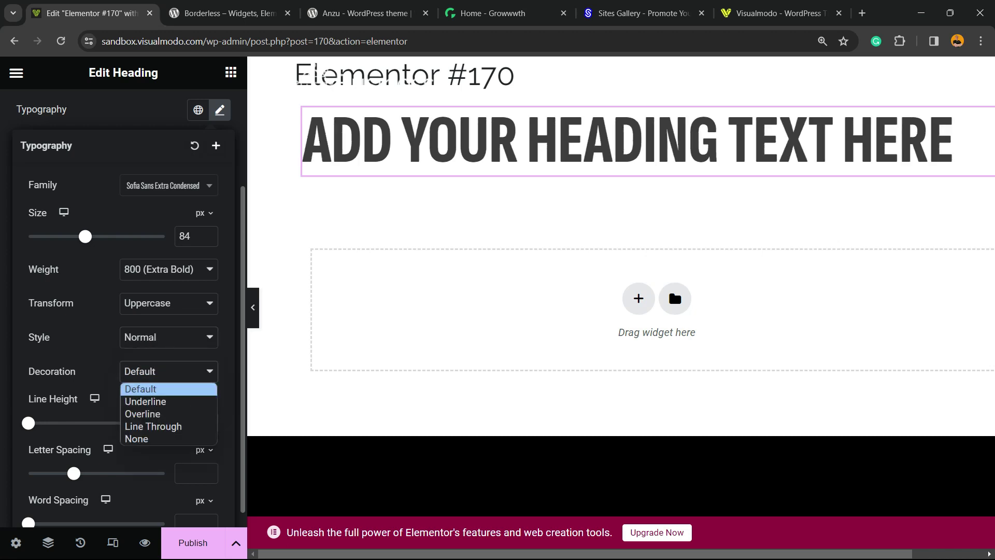
{"action": "key", "text": "Down"}
{"action": "key", "text": "Return"}
{"action": "key", "text": "alt+Down"}
{"action": "key", "text": "Down"}
{"action": "key", "text": "Return"}
{"action": "key", "text": "alt+Down"}
{"action": "key", "text": "Down"}
{"action": "key", "text": "Return"}
{"action": "key", "text": "alt+Down"}
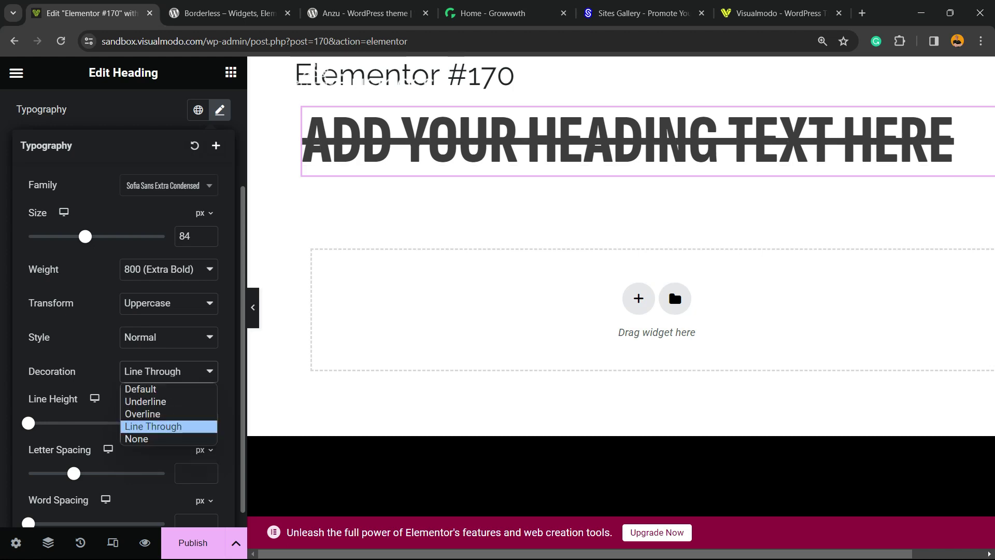
{"action": "key", "text": "Down"}
{"action": "key", "text": "Return"}
Step: Apply the Underline decoration to the heading once more, and return the decoration to Default
{"action": "key", "text": "alt+Down"}
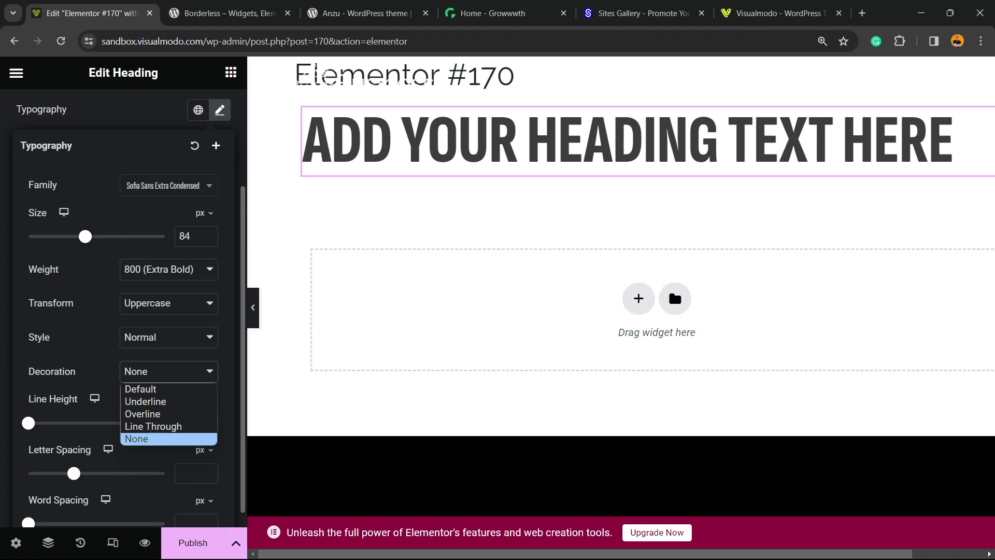
{"action": "key", "text": "Up"}
{"action": "key", "text": "Up"}
{"action": "key", "text": "Up"}
{"action": "key", "text": "Return"}
{"action": "key", "text": "alt+Down"}
{"action": "key", "text": "Up"}
{"action": "key", "text": "Return"}
Step: Set the heading's line height to 80 px, letter spacing to 0 px and word spacing to its minimum
{"action": "left_click_drag", "start_coordinate": [29, 423], "coordinate": [137, 423]}
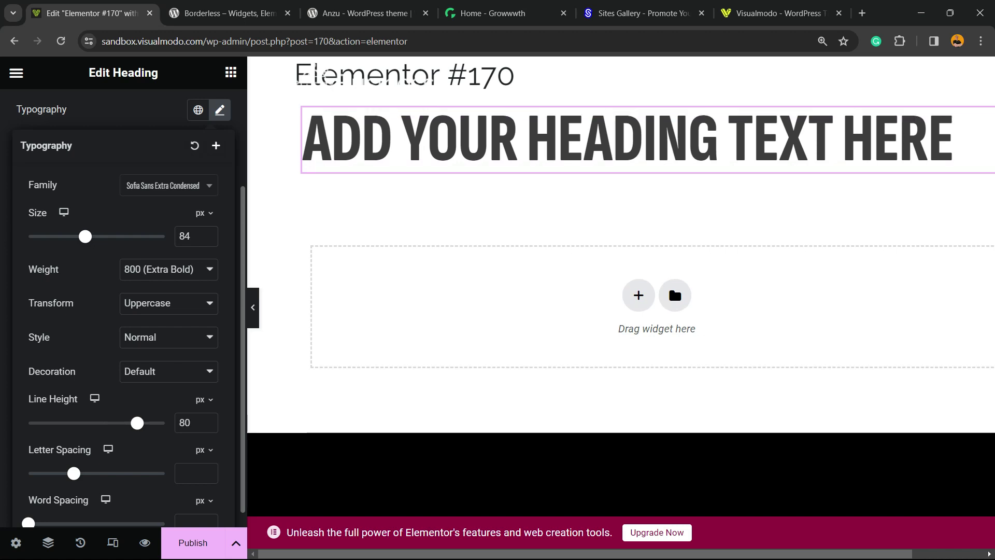
{"action": "scroll", "coordinate": [128, 308], "scroll_direction": "down", "scroll_amount": 1}
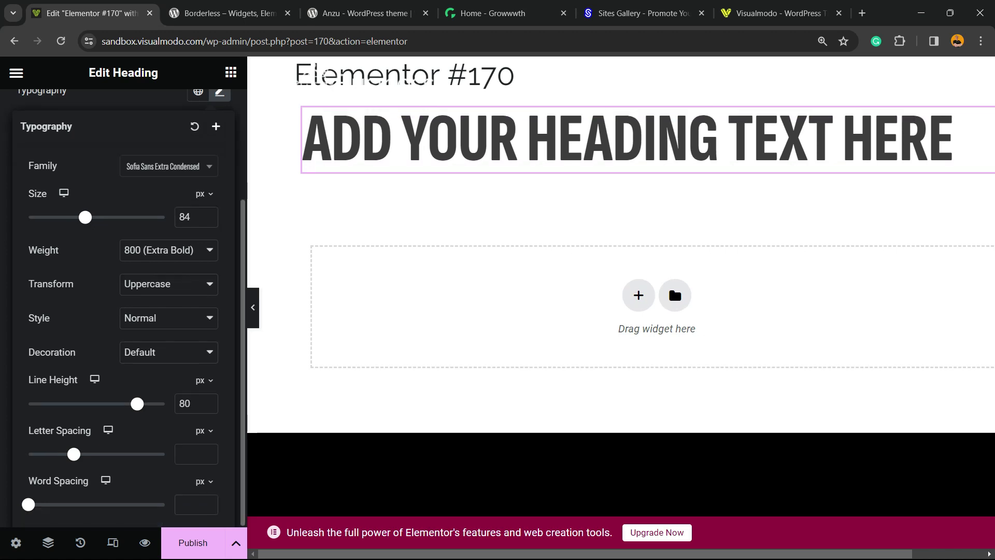
{"action": "mouse_move", "coordinate": [74, 454]}
{"action": "left_mouse_down"}
{"action": "mouse_move", "coordinate": [165, 454]}
{"action": "mouse_move", "coordinate": [74, 454]}
{"action": "left_mouse_up"}
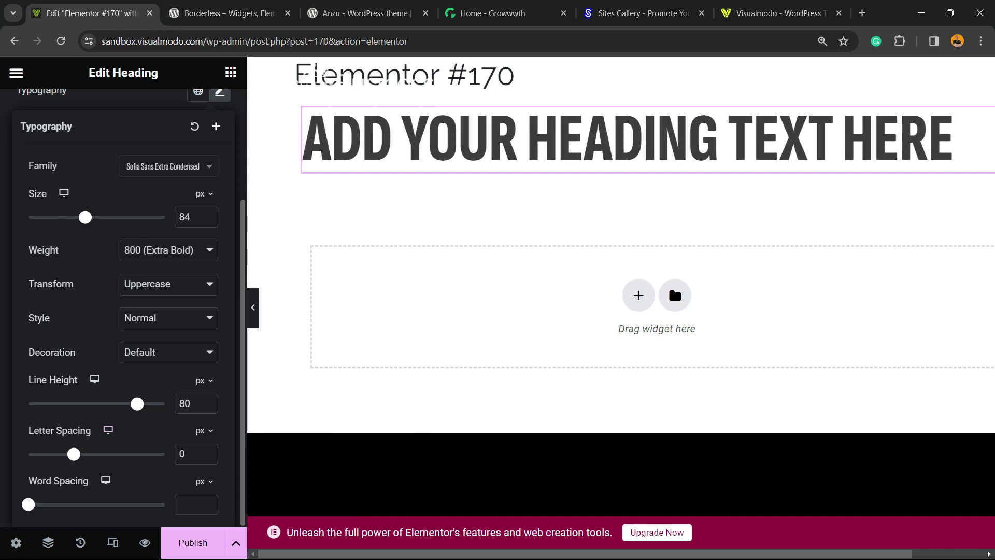
{"action": "left_click_drag", "start_coordinate": [29, 505], "coordinate": [8, 504]}
{"action": "scroll", "coordinate": [123, 311], "scroll_direction": "up", "scroll_amount": 3}
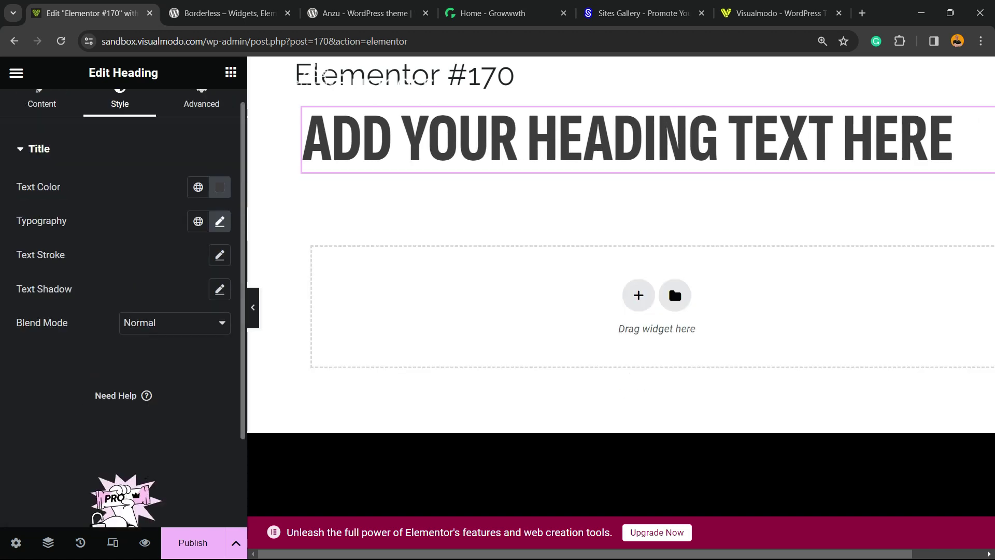
{"action": "left_click", "coordinate": [220, 220]}
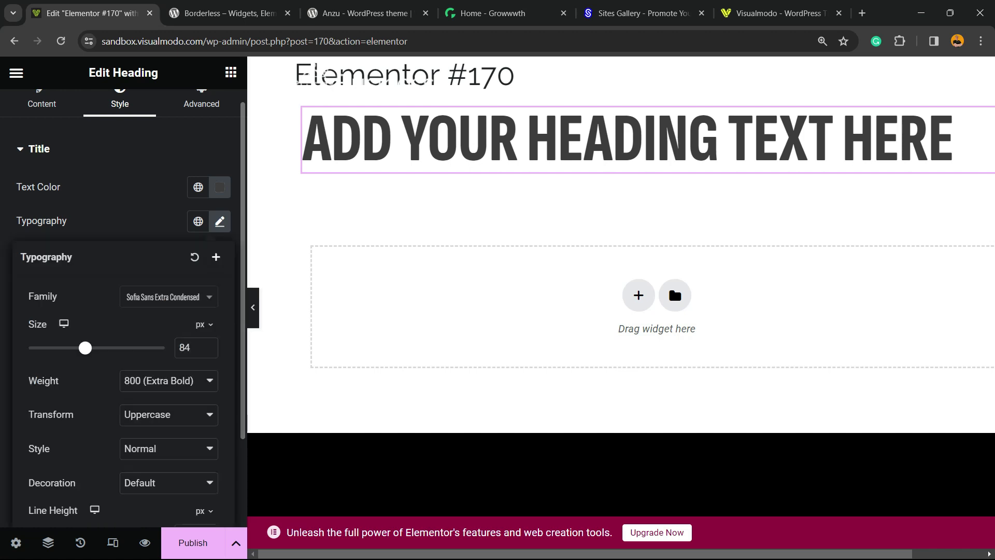
{"action": "scroll", "coordinate": [124, 311], "scroll_direction": "down", "scroll_amount": 4}
{"action": "scroll", "coordinate": [123, 311], "scroll_direction": "up", "scroll_amount": 4}
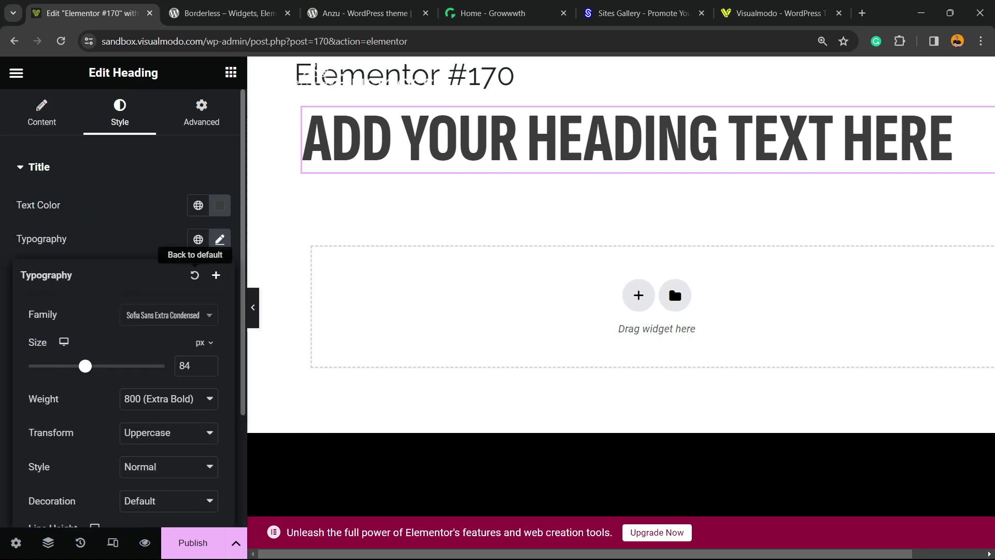
{"action": "left_click", "coordinate": [220, 239]}
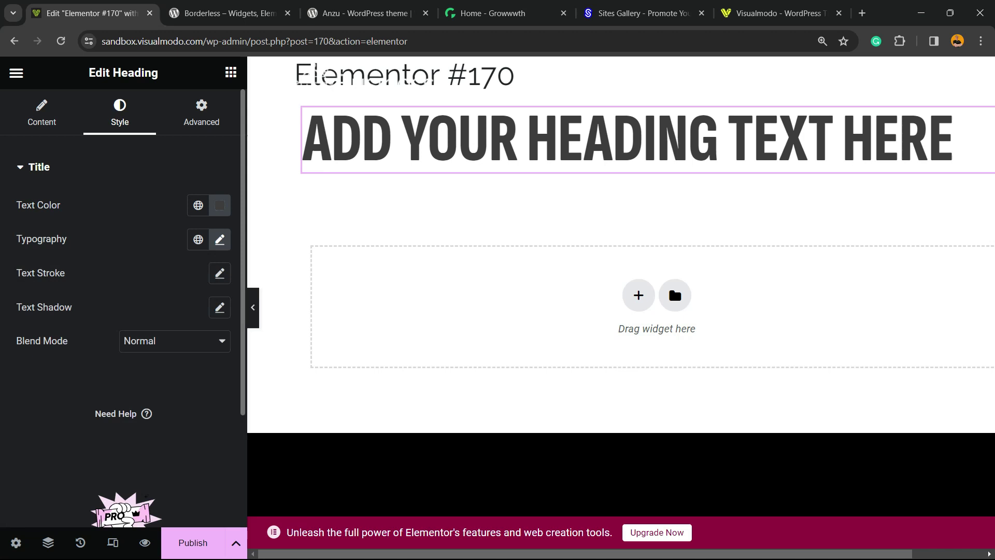
Step: Try a text shadow with a blur of 0 on the heading, and reset the shadow to its default
{"action": "left_click", "coordinate": [219, 308]}
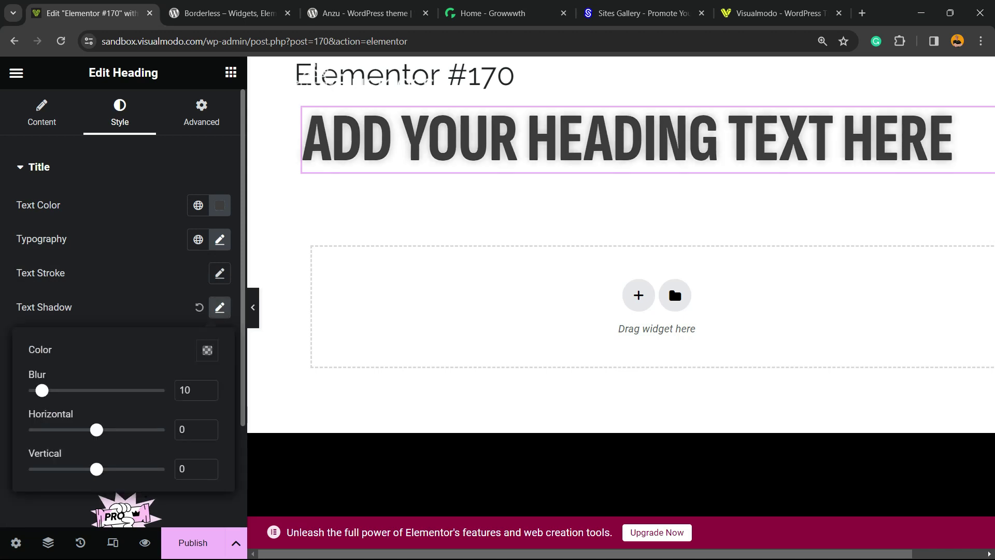
{"action": "mouse_move", "coordinate": [41, 390]}
{"action": "left_mouse_down"}
{"action": "mouse_move", "coordinate": [124, 390]}
{"action": "mouse_move", "coordinate": [28, 391]}
{"action": "left_mouse_up"}
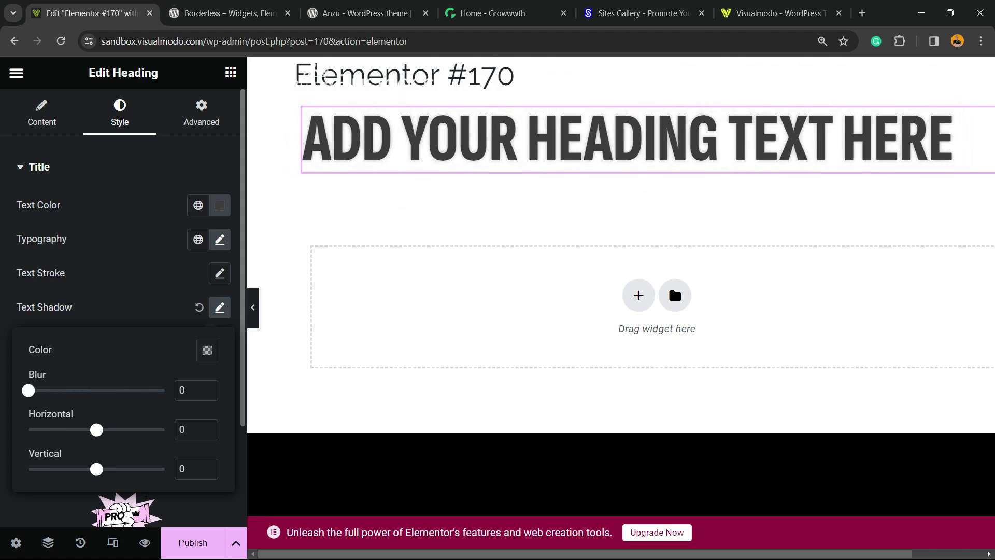
{"action": "left_click", "coordinate": [199, 307]}
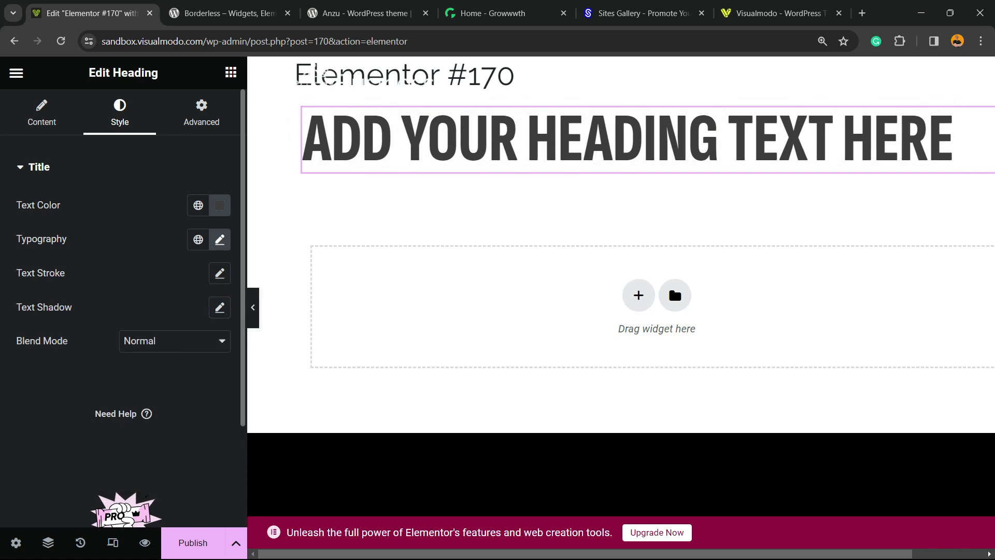
Step: Try the Screen and Color blend modes on the heading, and return the blend mode to Normal
{"action": "left_click", "coordinate": [175, 341]}
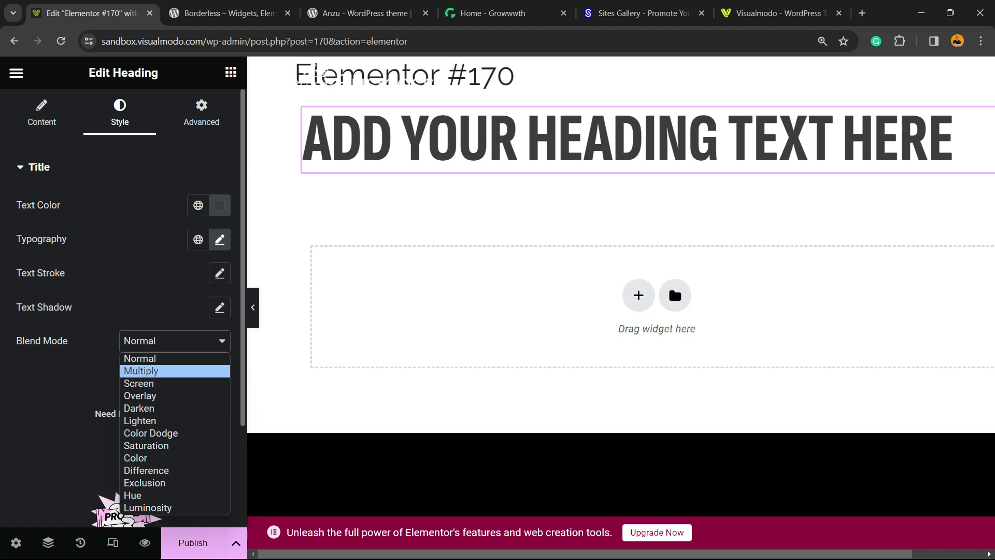
{"action": "left_click", "coordinate": [139, 383]}
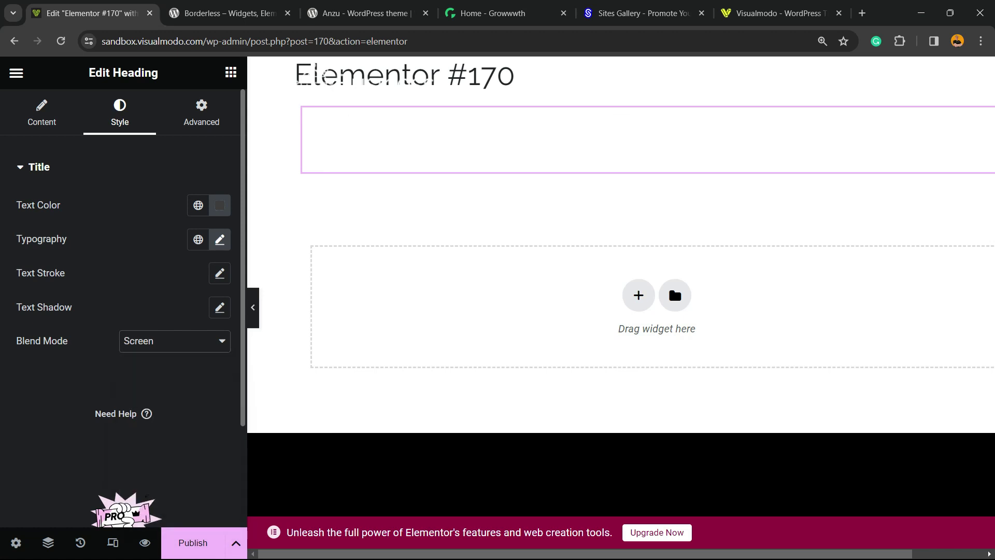
{"action": "scroll", "coordinate": [621, 243], "scroll_direction": "down", "scroll_amount": 1}
{"action": "scroll", "coordinate": [621, 244], "scroll_direction": "up", "scroll_amount": 1}
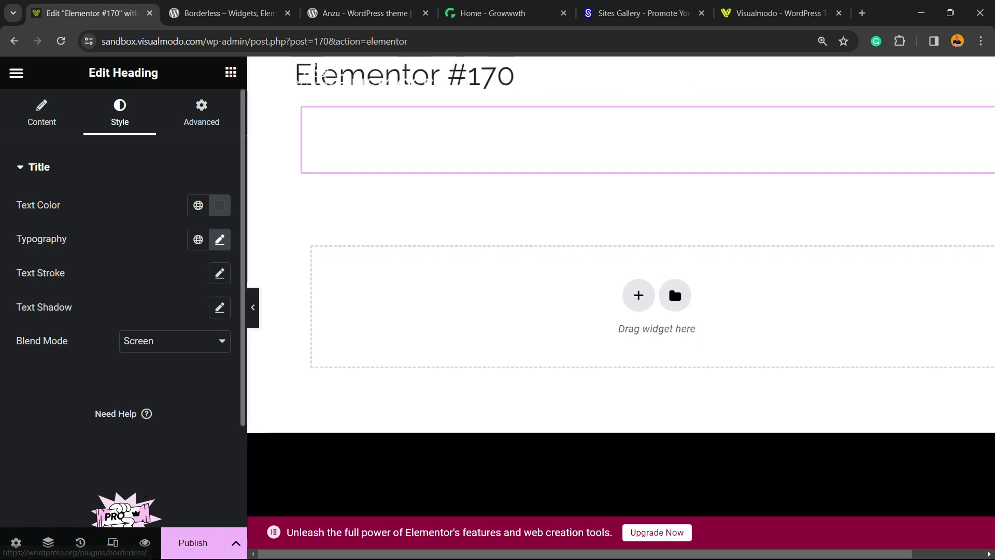
{"action": "left_click", "coordinate": [175, 341]}
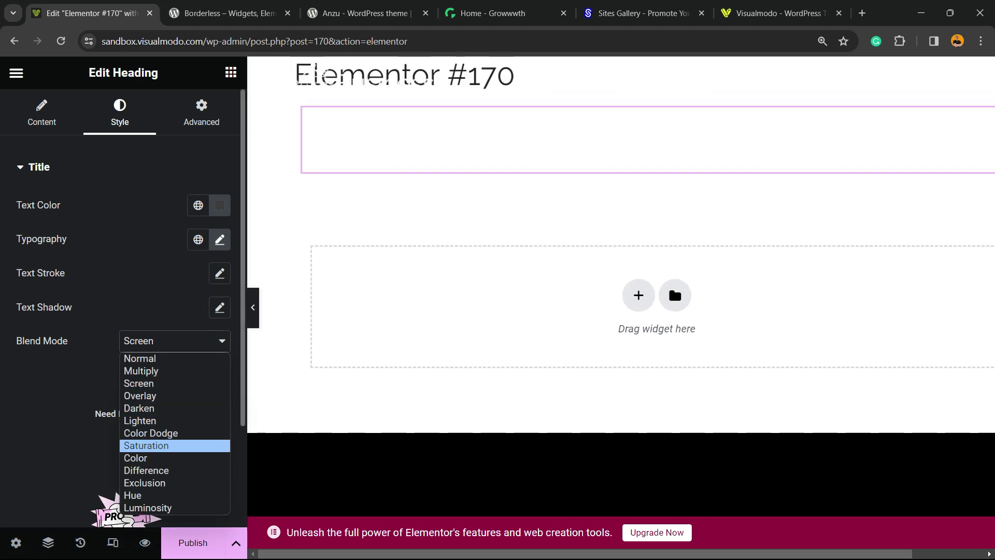
{"action": "left_click", "coordinate": [156, 458]}
{"action": "left_click", "coordinate": [175, 340]}
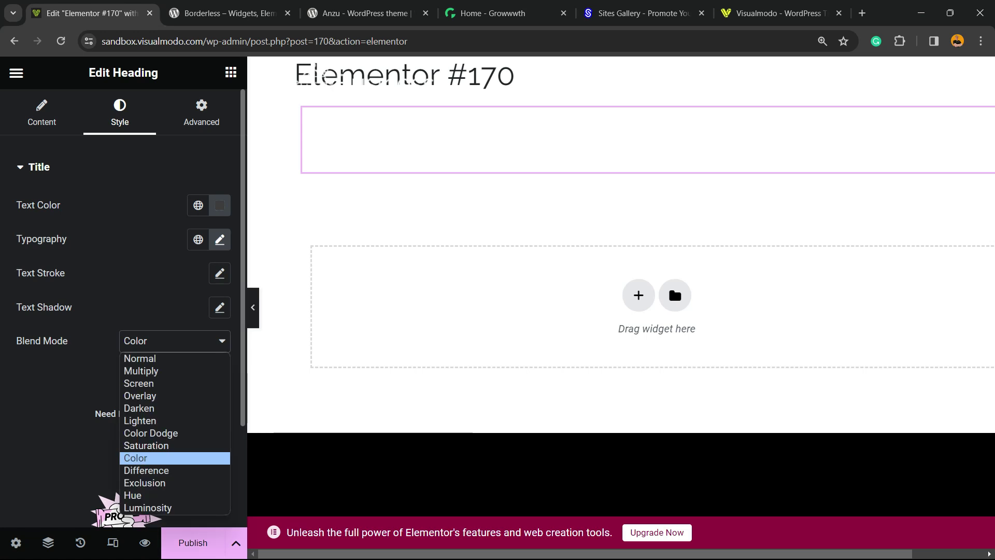
{"action": "left_click", "coordinate": [140, 358]}
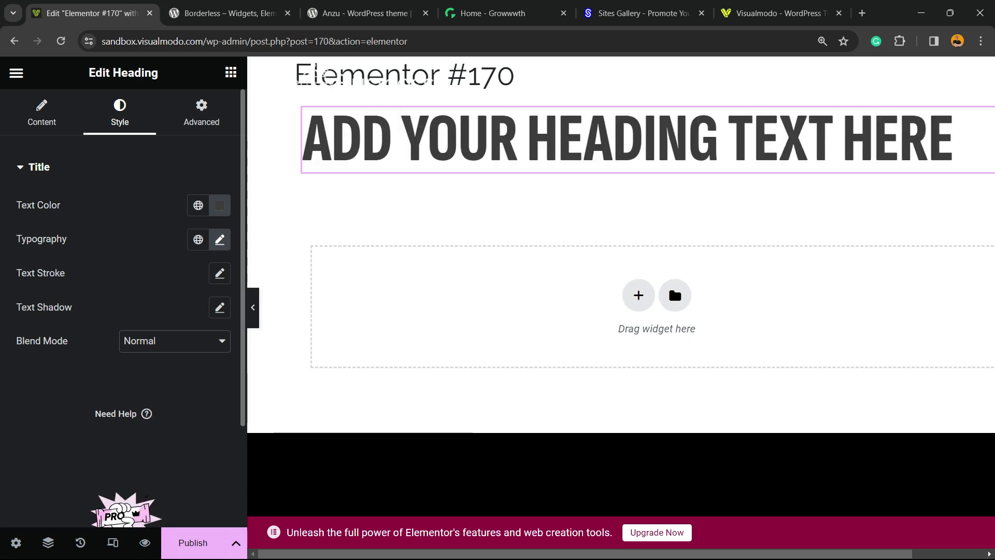
Step: In the heading's advanced layout settings, set the linked margin to 25 px on all four sides
{"action": "left_click", "coordinate": [202, 112]}
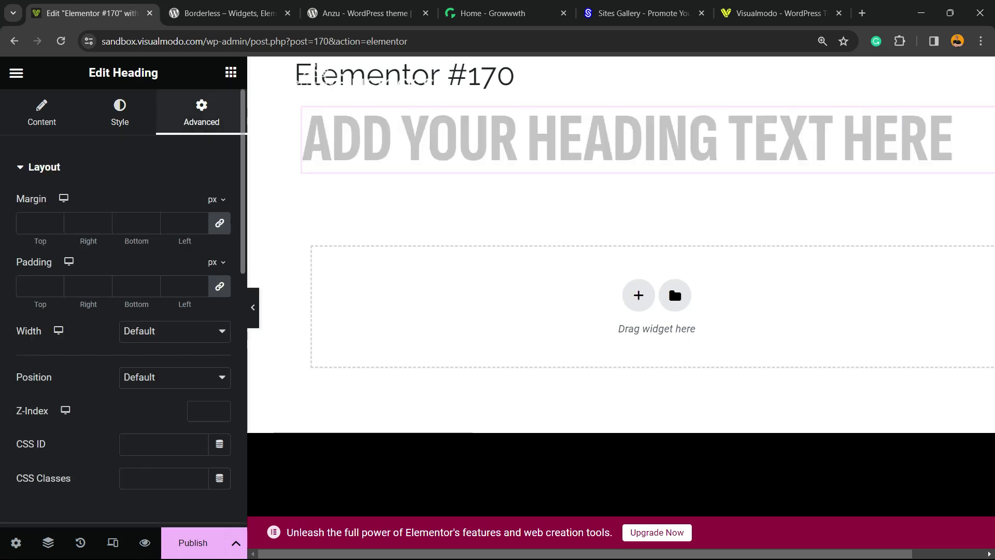
{"action": "left_click", "coordinate": [184, 222]}
{"action": "type", "text": "1"}
{"action": "key", "text": "Up"}
{"action": "key", "text": "Up"}
{"action": "key", "text": "Up"}
{"action": "key", "text": "Up"}
{"action": "key", "text": "Up"}
{"action": "key", "text": "Up"}
{"action": "key", "text": "Up"}
{"action": "key", "text": "Up"}
{"action": "key", "text": "Up"}
{"action": "key", "text": "Up"}
{"action": "key", "text": "Up"}
{"action": "key", "text": "Up"}
{"action": "key", "text": "Up"}
{"action": "key", "text": "Up"}
{"action": "key", "text": "Up"}
{"action": "key", "text": "Up"}
{"action": "key", "text": "Up"}
{"action": "key", "text": "Up"}
{"action": "key", "text": "Up"}
{"action": "key", "text": "Up"}
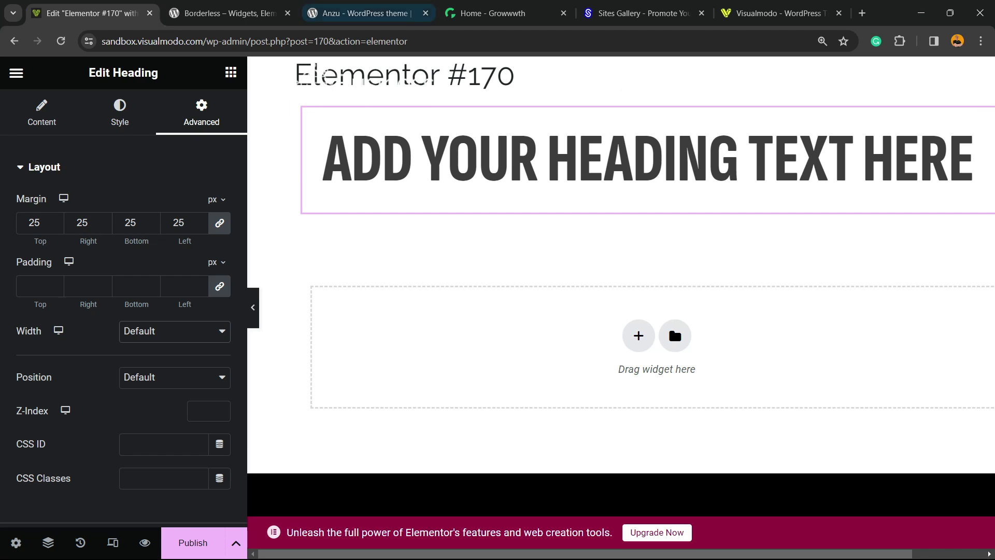
Step: View the WordPress.org pages of the Borderless plugin and the Anzu theme
{"action": "left_click", "coordinate": [230, 13]}
{"action": "triple_click", "coordinate": [306, 404]}
{"action": "left_click", "coordinate": [362, 13]}
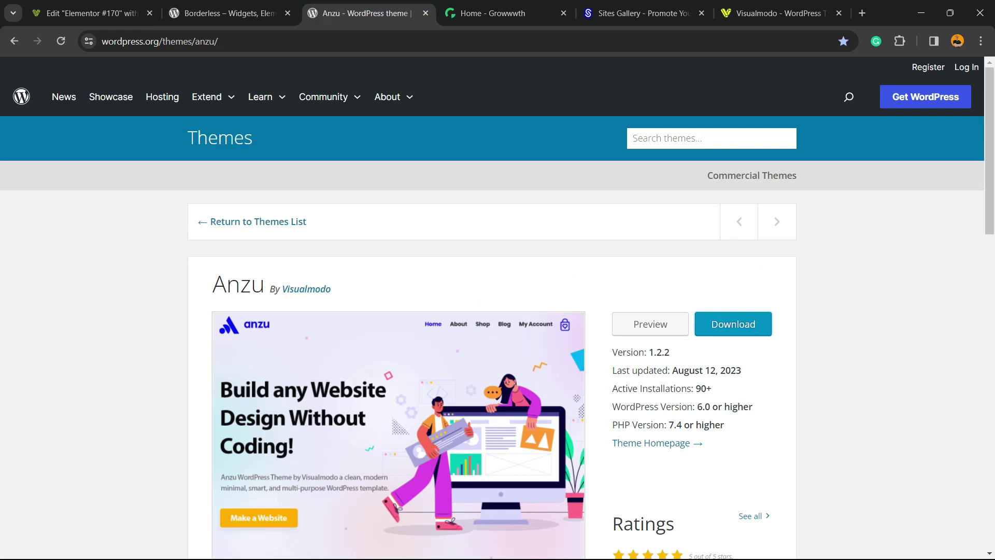
Step: Look through the website listings on the Growwwth home page
{"action": "left_click", "coordinate": [493, 13]}
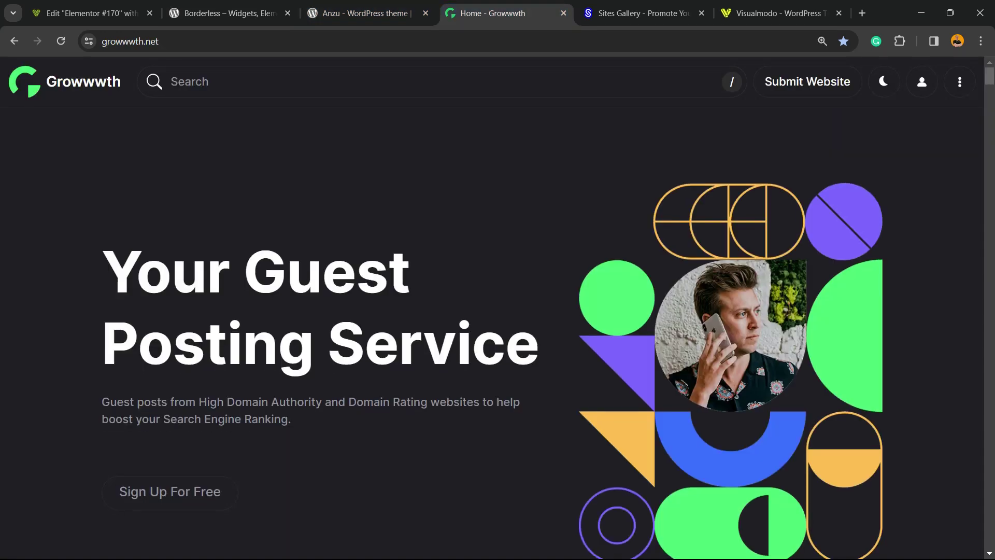
{"action": "scroll", "coordinate": [492, 332], "scroll_direction": "down", "scroll_amount": 10}
{"action": "scroll", "coordinate": [493, 234], "scroll_direction": "down", "scroll_amount": 15}
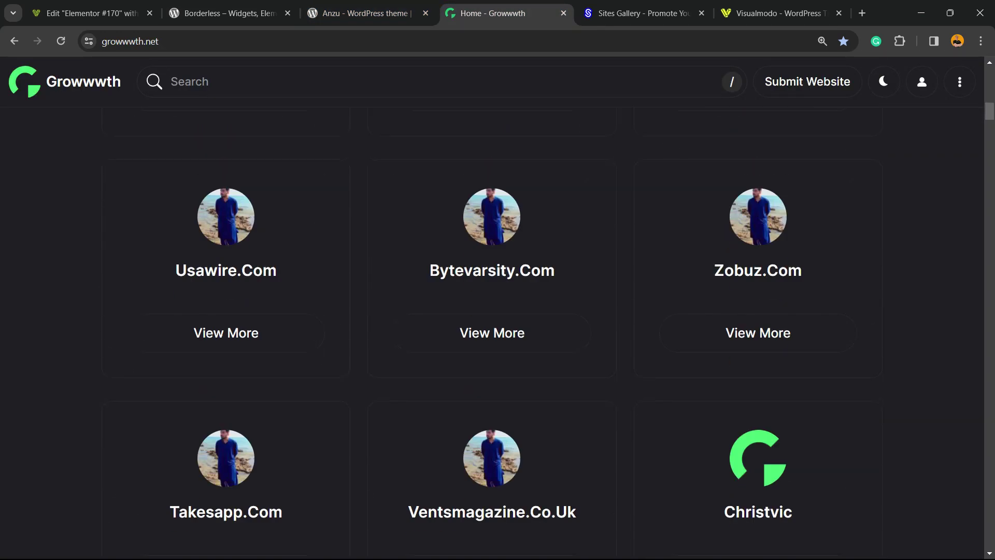
{"action": "scroll", "coordinate": [492, 234], "scroll_direction": "down", "scroll_amount": 3}
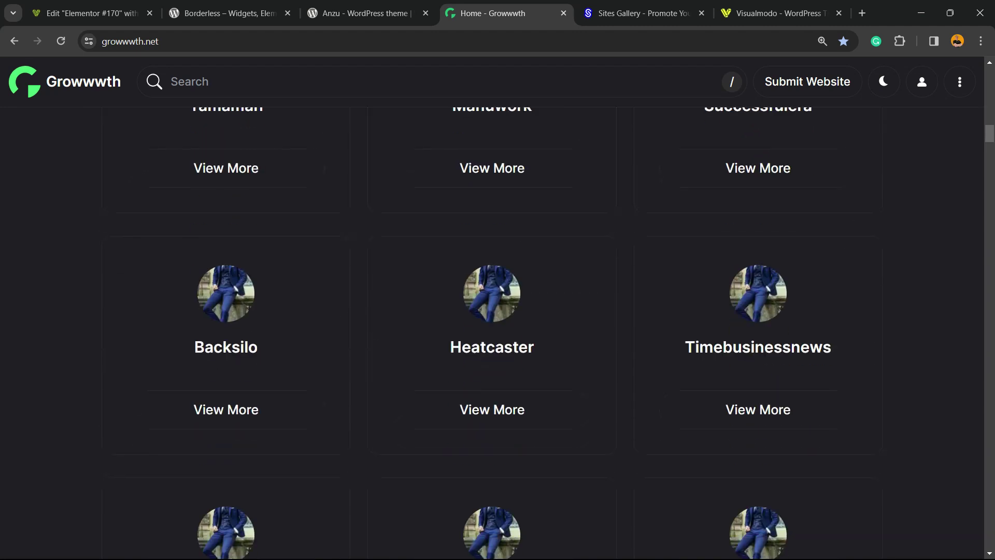
Step: Look through the featured website designs on Sites Gallery
{"action": "left_click", "coordinate": [643, 13]}
{"action": "scroll", "coordinate": [518, 332], "scroll_direction": "down", "scroll_amount": 15}
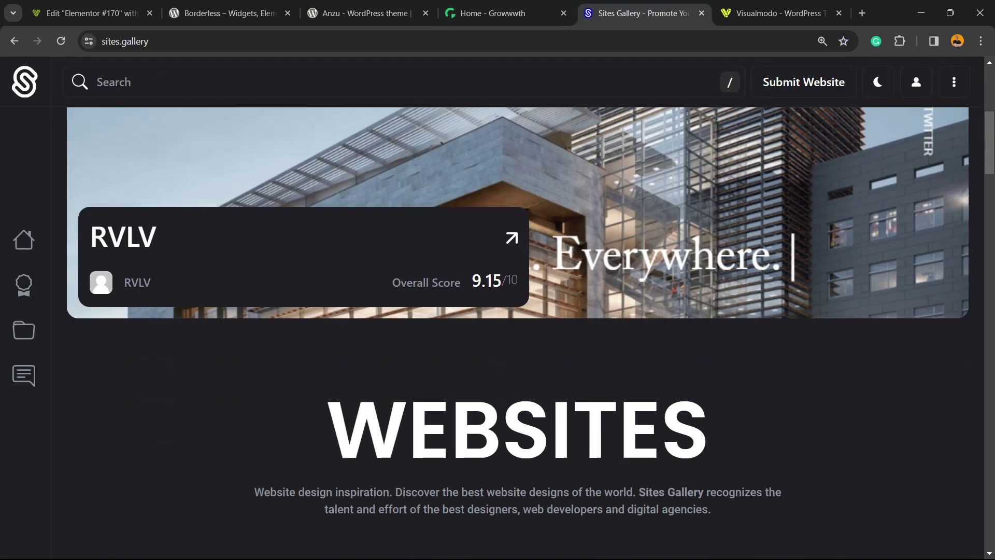
{"action": "scroll", "coordinate": [207, 202], "scroll_direction": "down", "scroll_amount": 20}
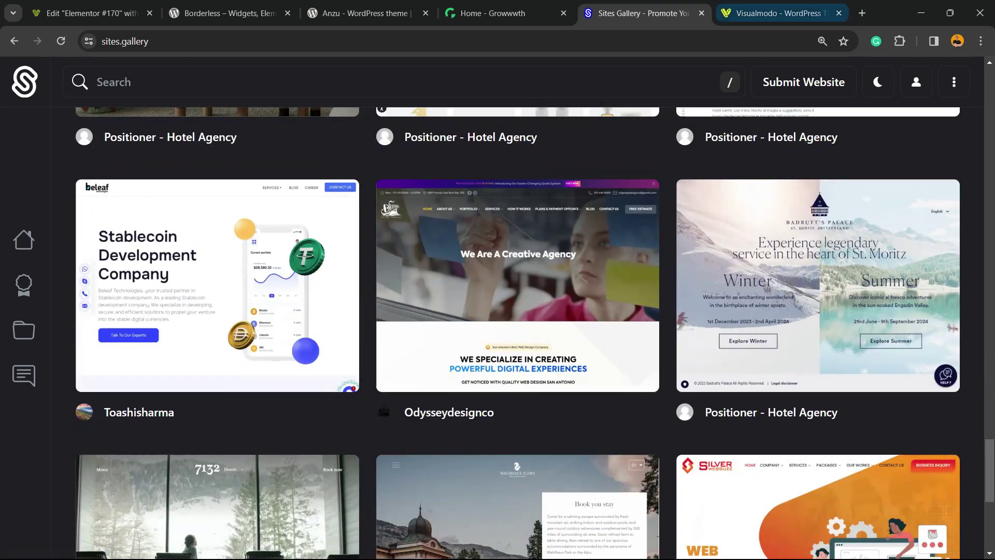
Step: Open Visualmodo's Templates Library and browse through its website templates
{"action": "left_click", "coordinate": [777, 13]}
{"action": "left_click", "coordinate": [491, 86]}
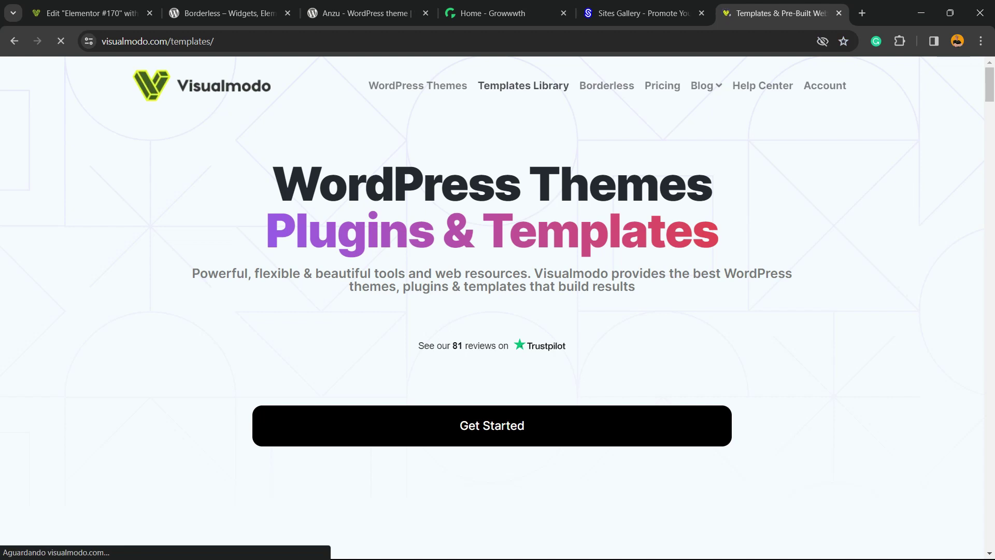
{"action": "scroll", "coordinate": [493, 311], "scroll_direction": "down", "scroll_amount": 5}
{"action": "scroll", "coordinate": [492, 311], "scroll_direction": "down", "scroll_amount": 5}
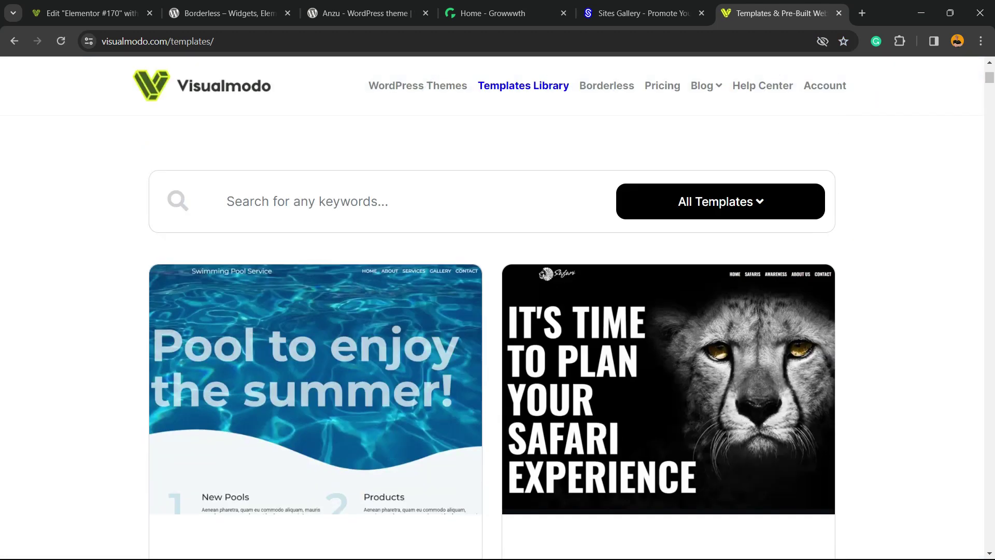
{"action": "scroll", "coordinate": [492, 311], "scroll_direction": "up", "scroll_amount": 8}
{"action": "scroll", "coordinate": [492, 311], "scroll_direction": "down", "scroll_amount": 4}
{"action": "scroll", "coordinate": [493, 311], "scroll_direction": "down", "scroll_amount": 12}
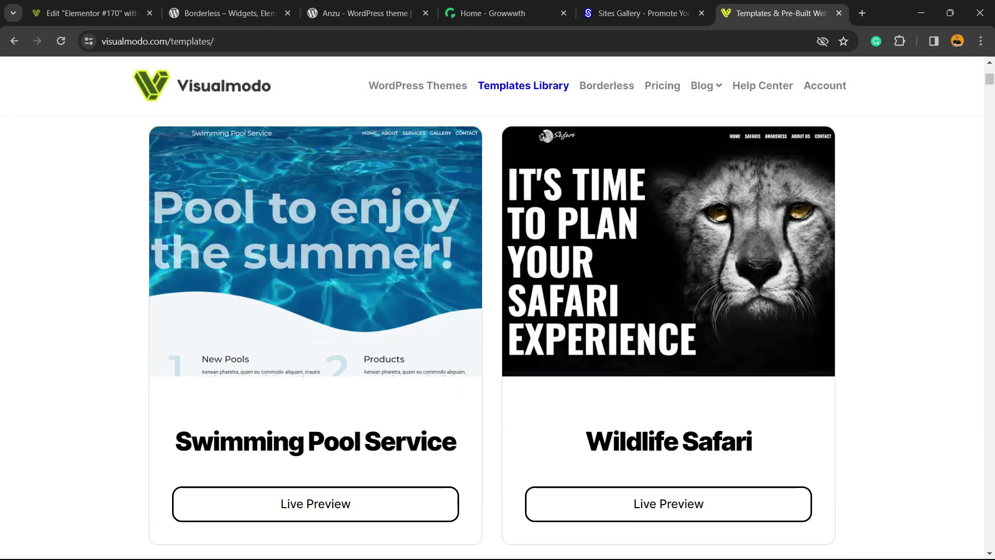
{"action": "scroll", "coordinate": [492, 311], "scroll_direction": "down", "scroll_amount": 20}
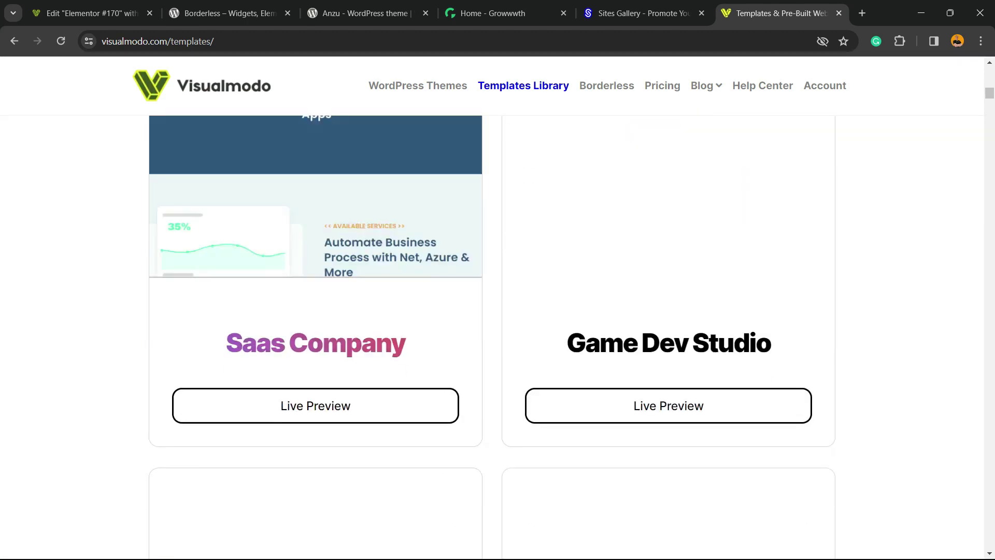
{"action": "scroll", "coordinate": [493, 311], "scroll_direction": "down", "scroll_amount": 20}
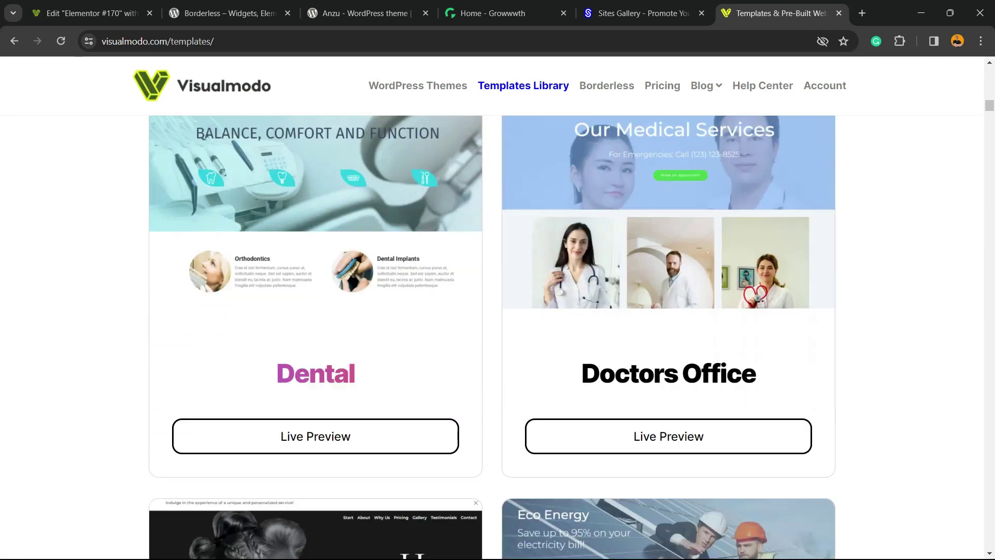
{"action": "scroll", "coordinate": [492, 311], "scroll_direction": "down", "scroll_amount": 20}
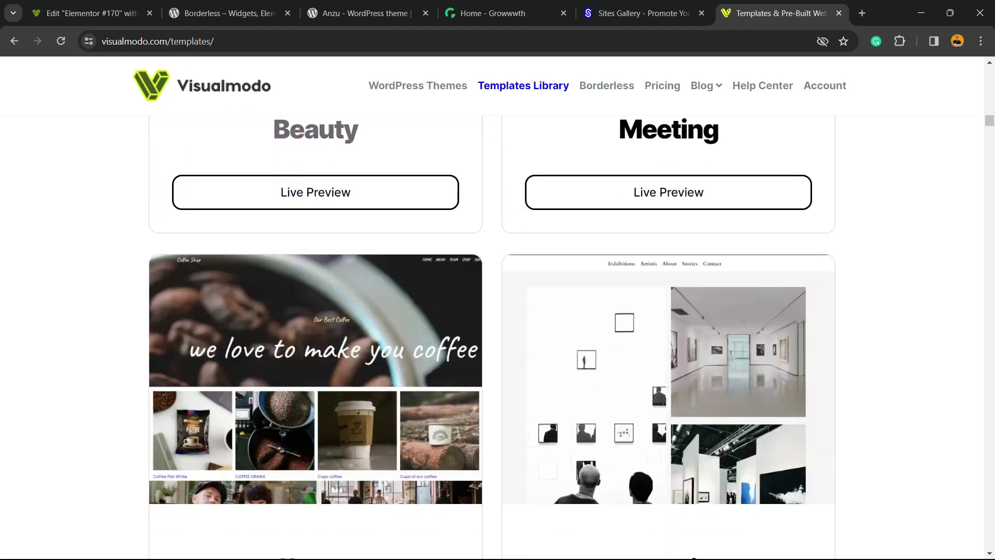
{"action": "scroll", "coordinate": [492, 311], "scroll_direction": "down", "scroll_amount": 20}
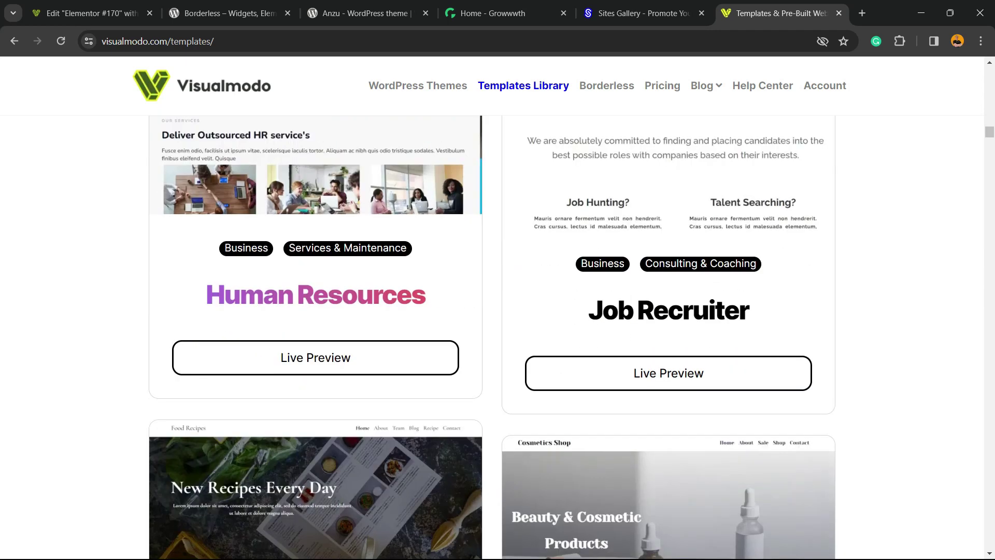
{"action": "scroll", "coordinate": [493, 311], "scroll_direction": "down", "scroll_amount": 15}
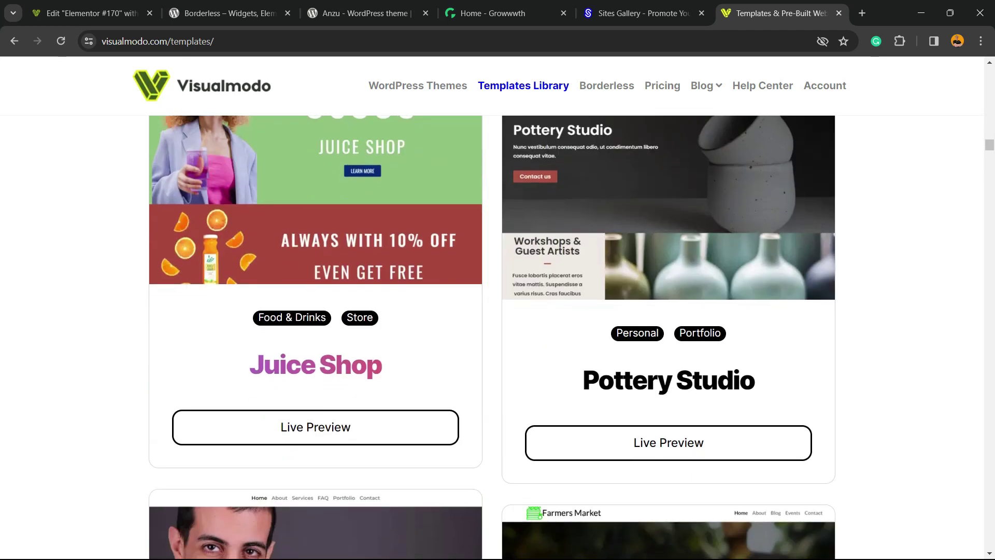